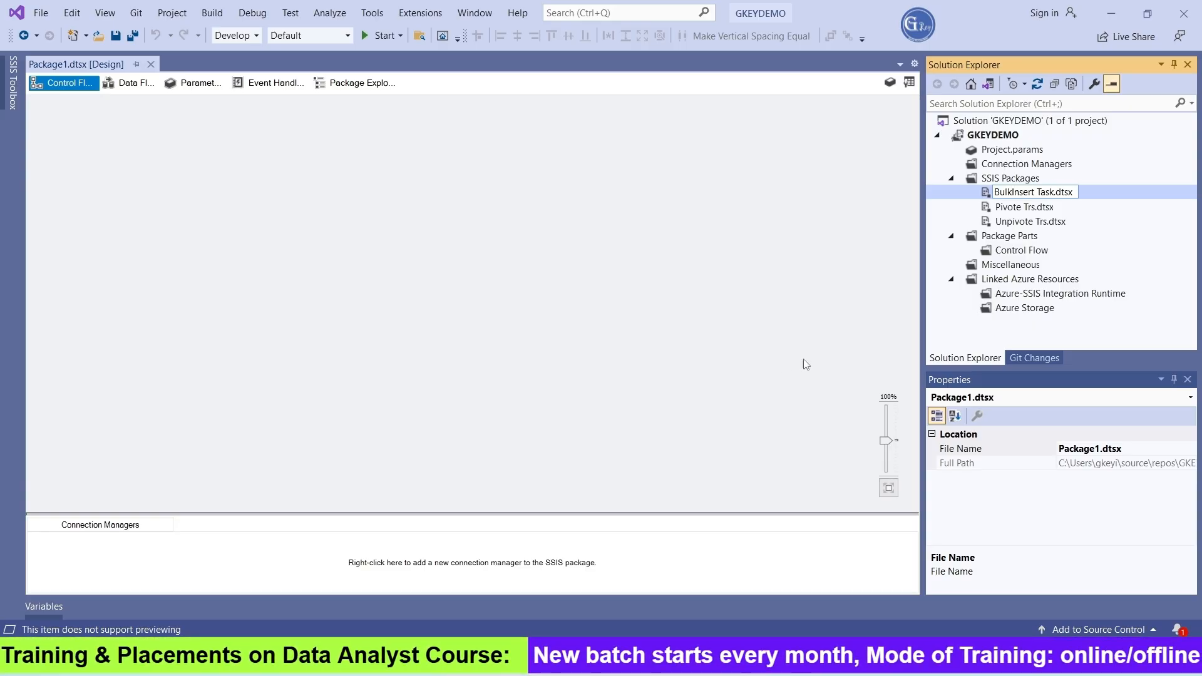
- Rename the package as BulkInsert Task.dtsx, accept reloading all changed files, and add a Bulk Insert Task to its control flow
{"action": "key", "text": "Return"}
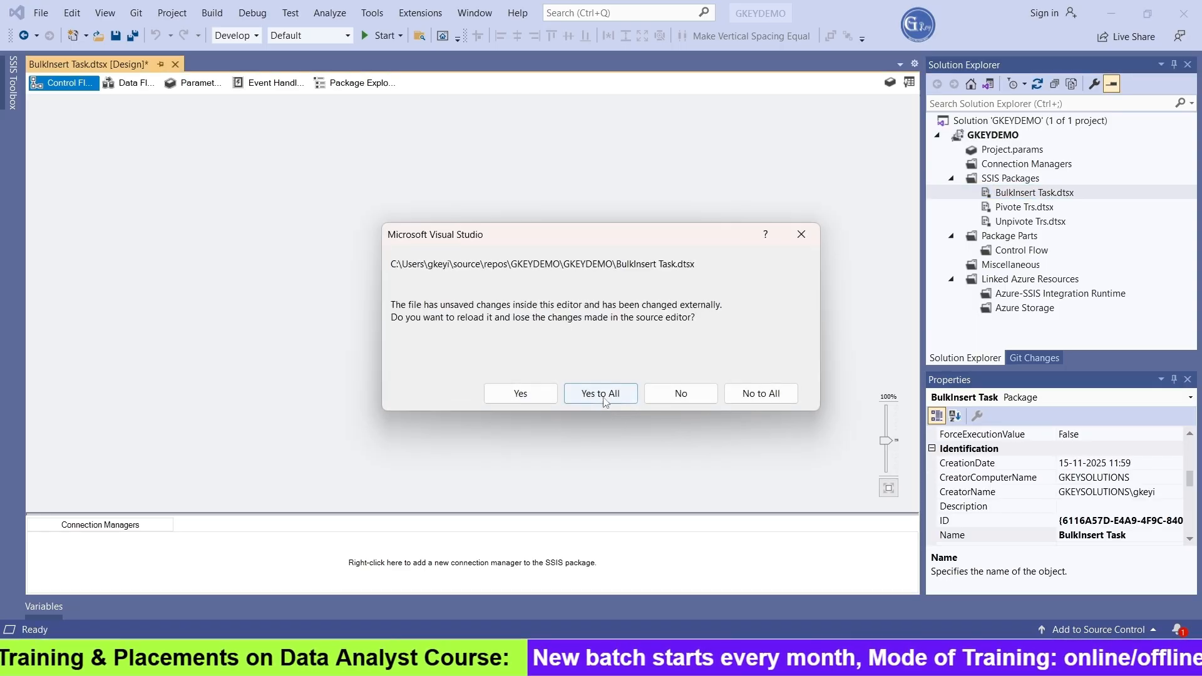
{"action": "left_click", "coordinate": [600, 393]}
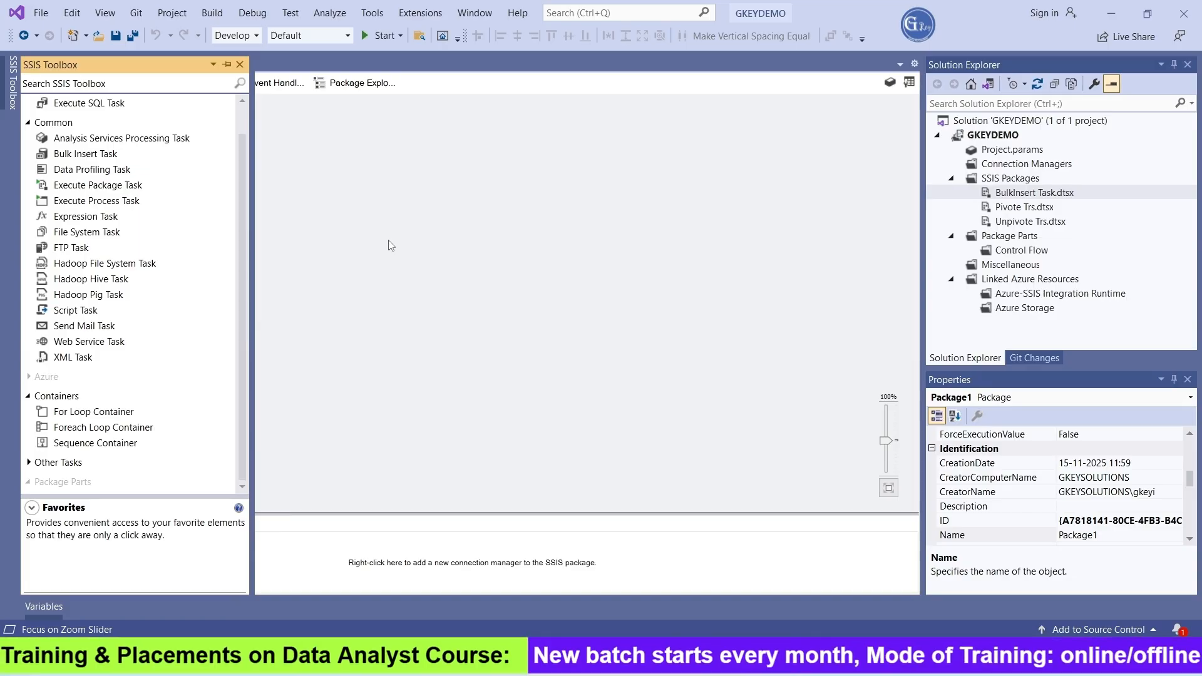
{"action": "scroll", "coordinate": [182, 241], "scroll_direction": "up", "scroll_amount": 1}
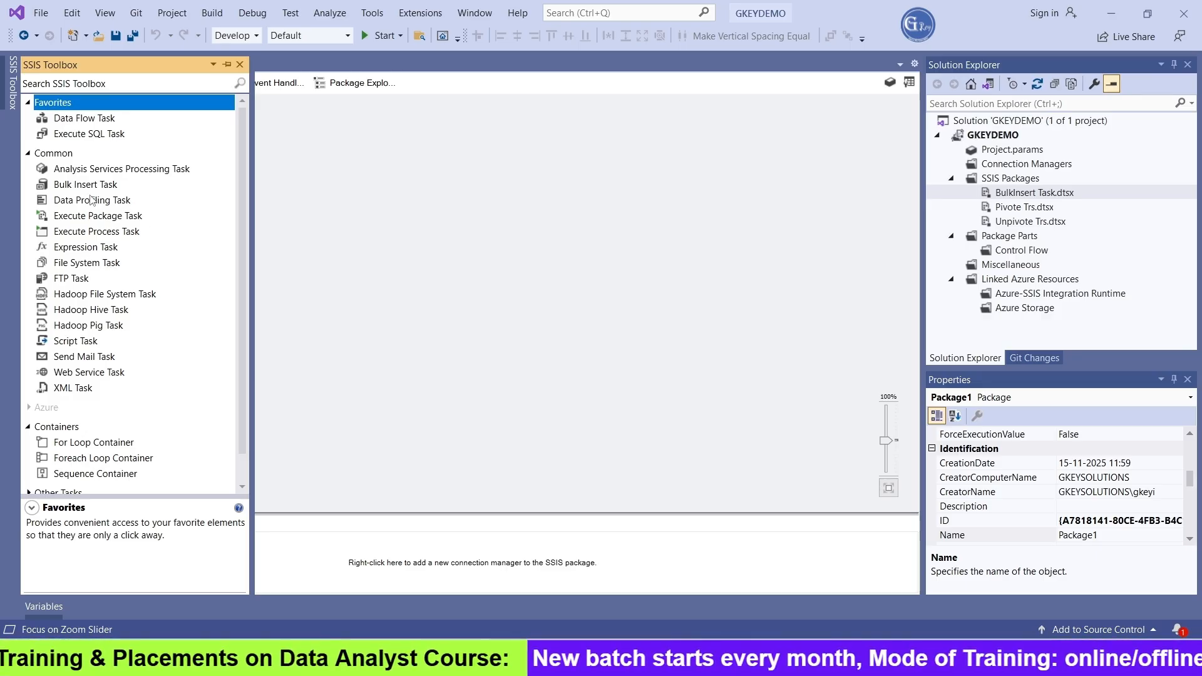
{"action": "left_click_drag", "start_coordinate": [86, 188], "coordinate": [406, 193]}
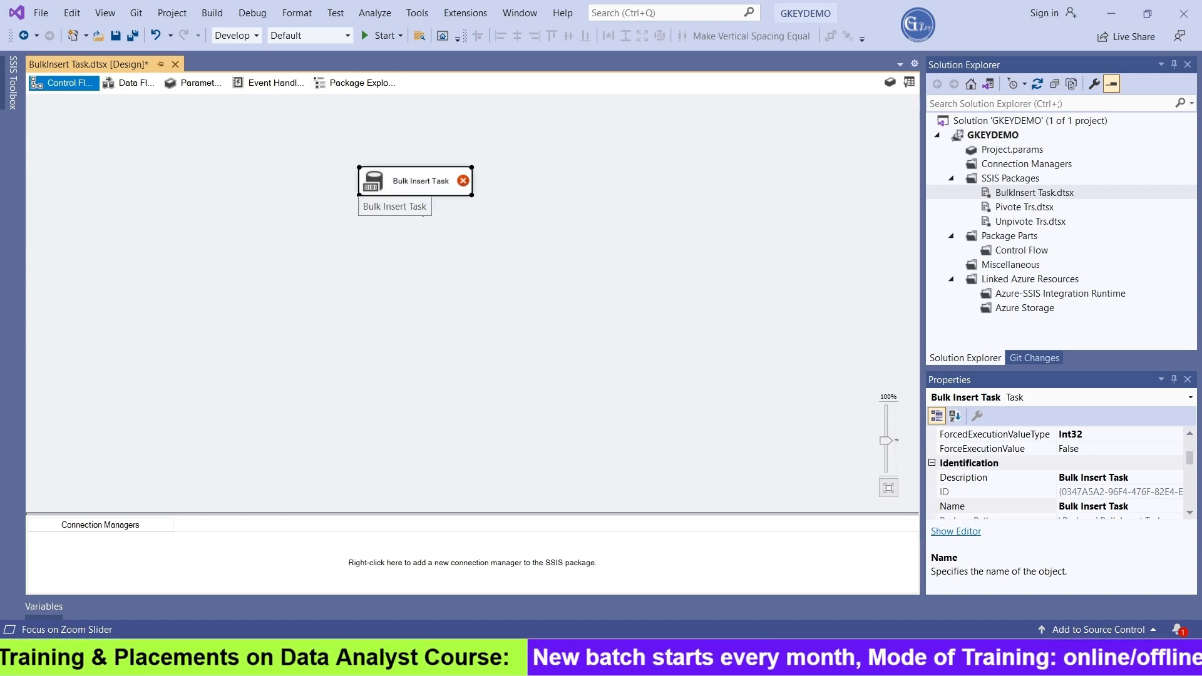
- Open BulkInsert_Src.csv from the Files folder on drive D and examine its header row and records, closing it when done
{"action": "left_click", "coordinate": [528, 659]}
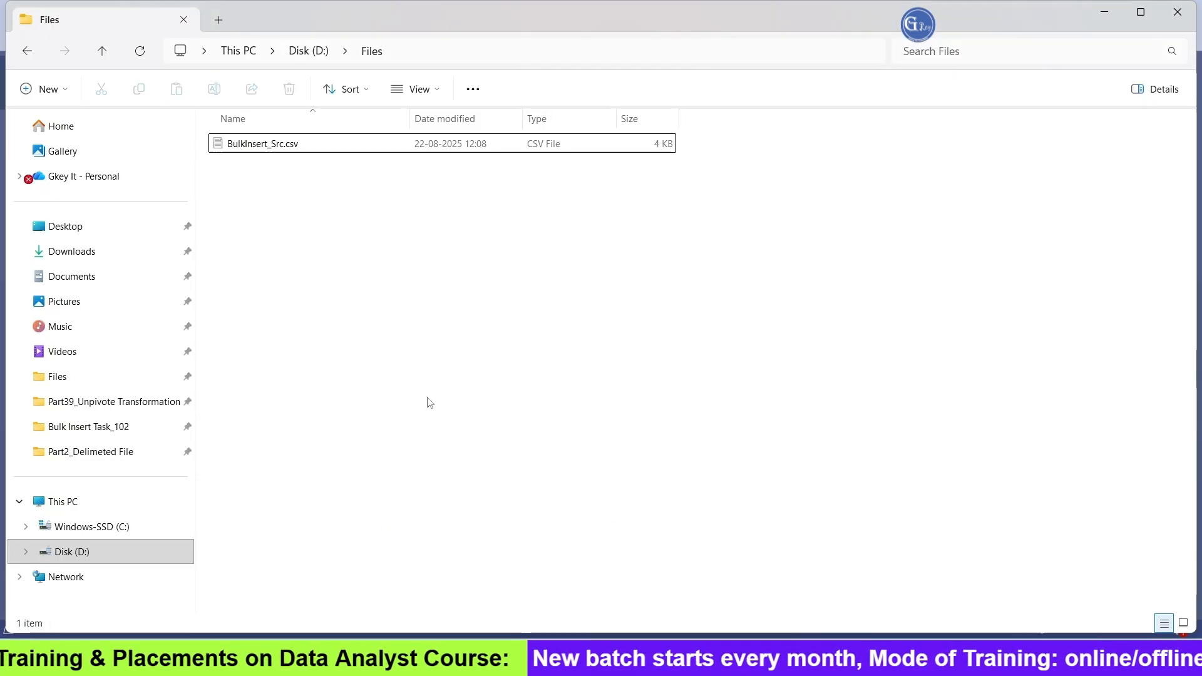
{"action": "double_click", "coordinate": [262, 149]}
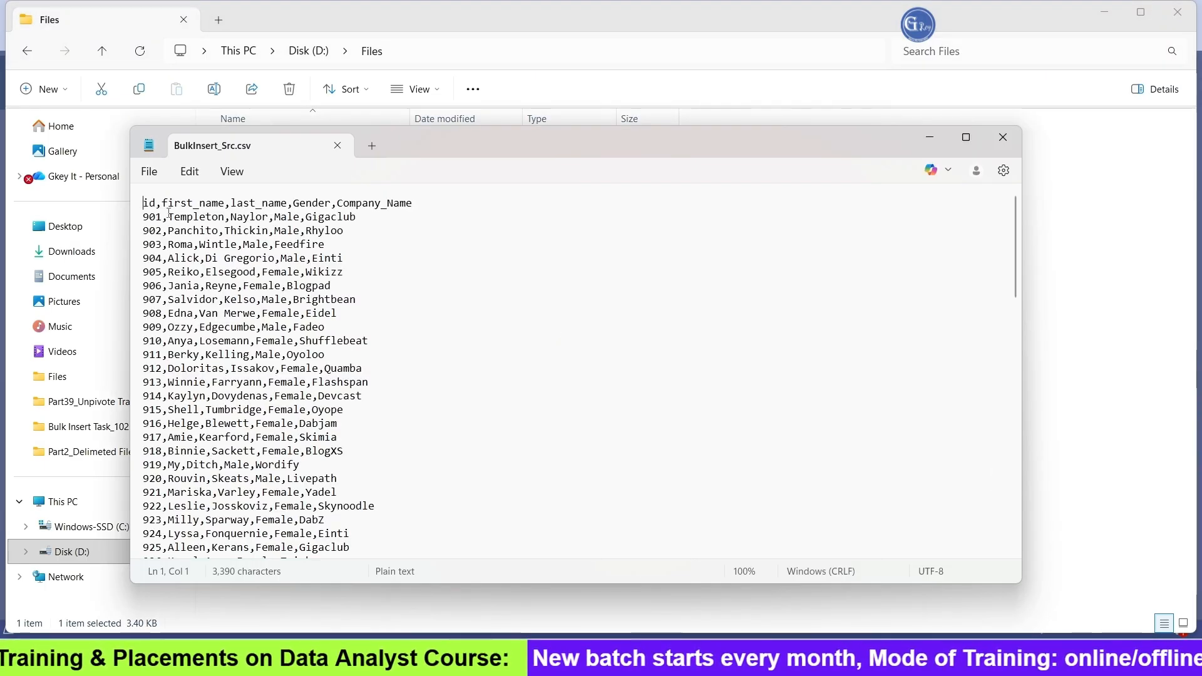
{"action": "left_click_drag", "start_coordinate": [431, 204], "coordinate": [146, 203]}
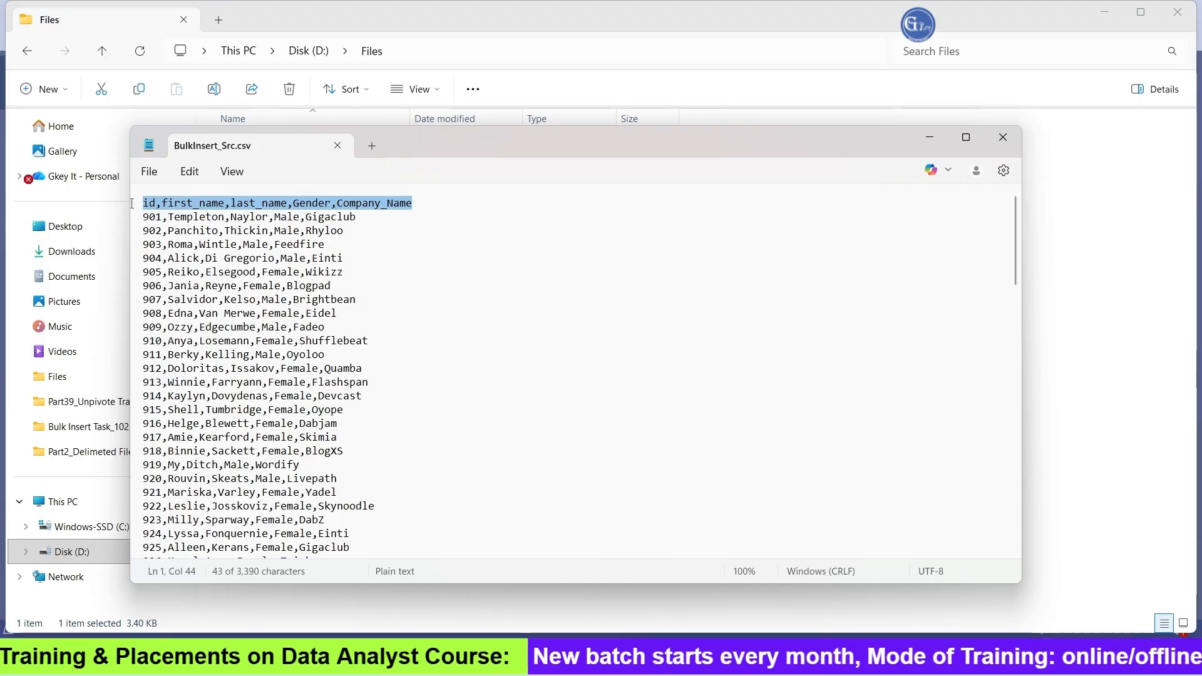
{"action": "scroll", "coordinate": [429, 457], "scroll_direction": "down", "scroll_amount": 20}
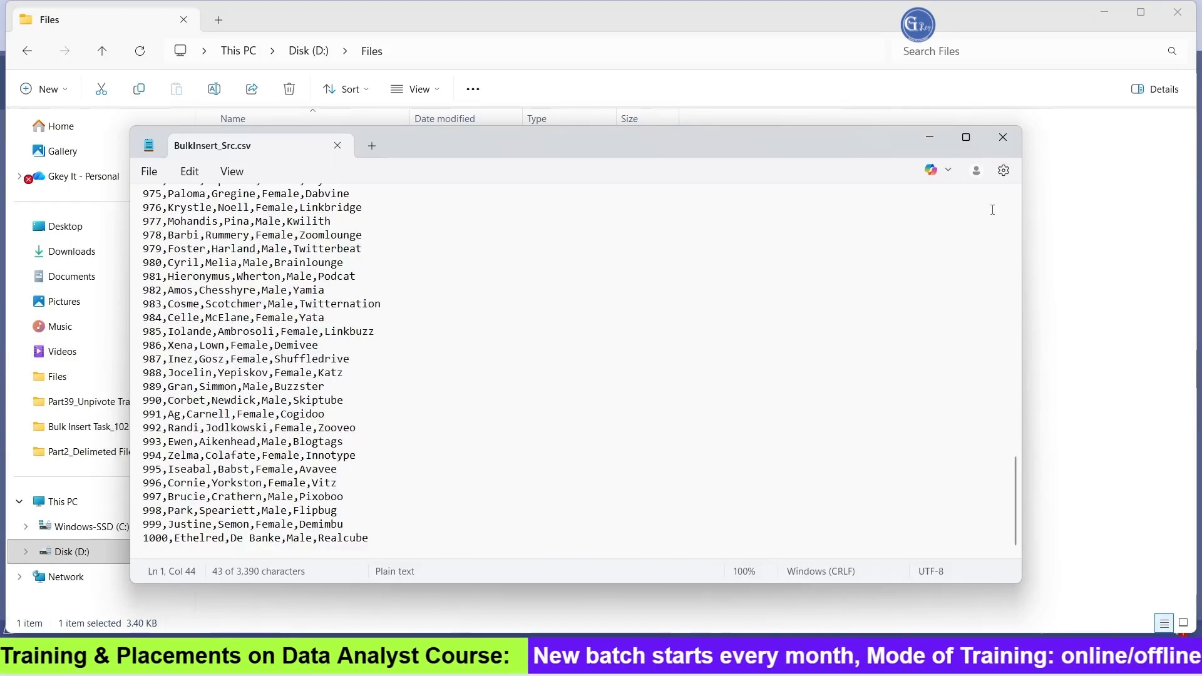
{"action": "scroll", "coordinate": [514, 477], "scroll_direction": "up", "scroll_amount": 20}
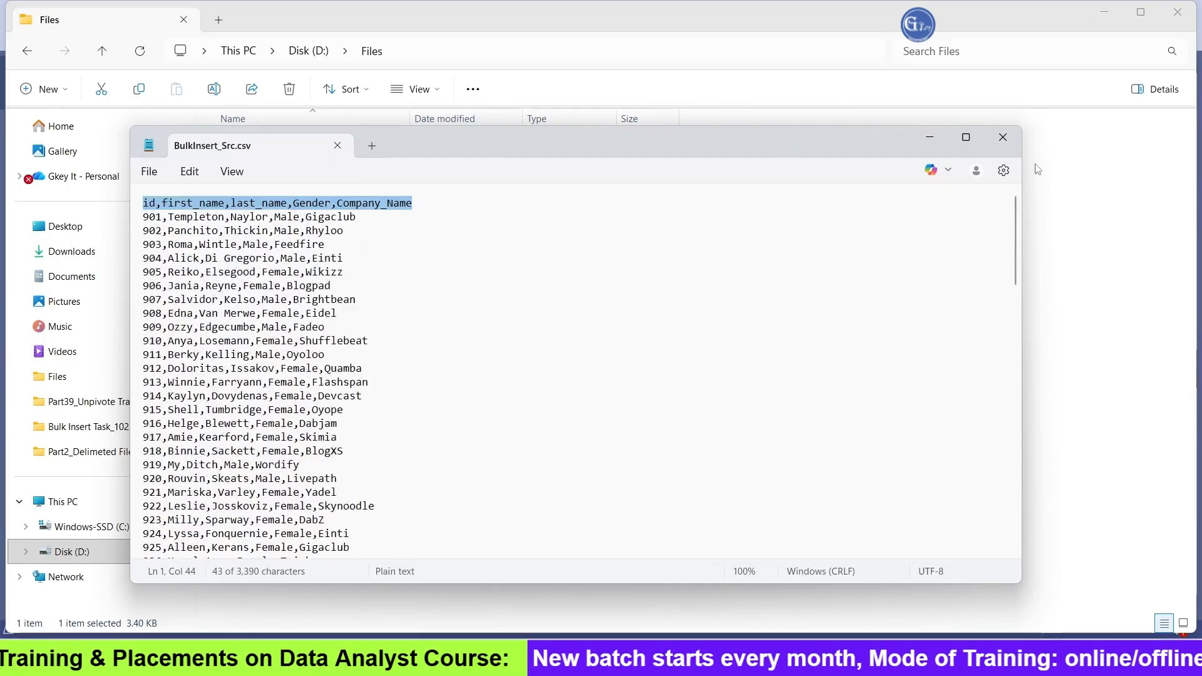
{"action": "left_click", "coordinate": [1002, 138]}
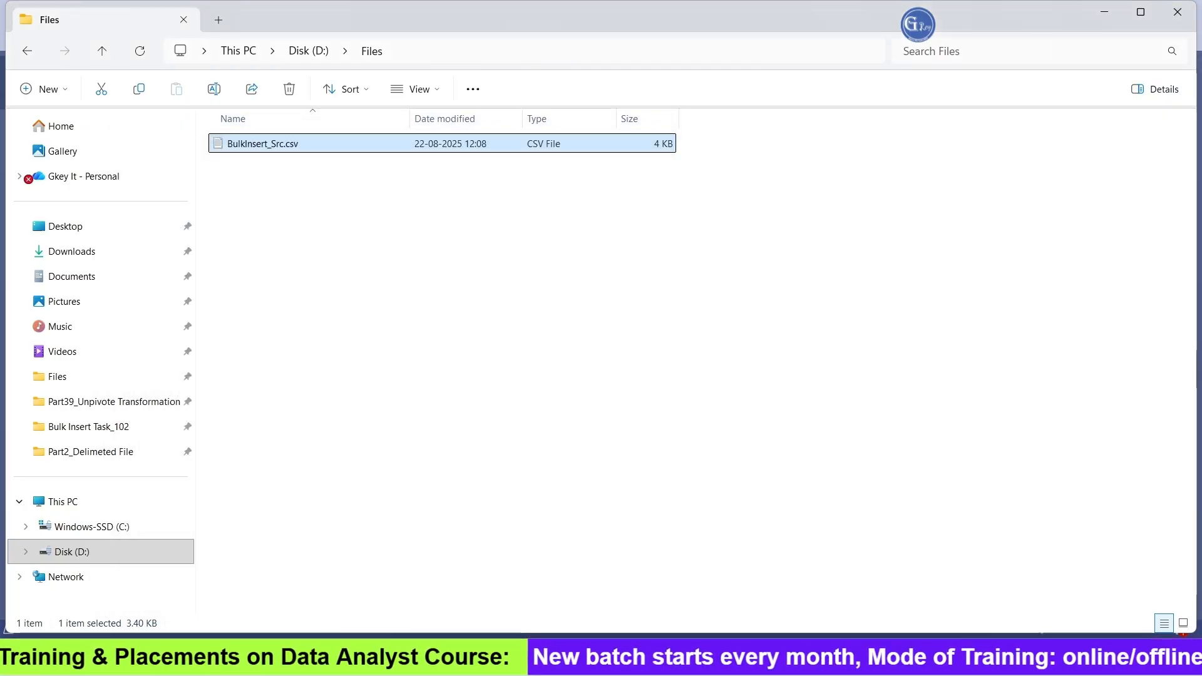
- In the Bulk Insert Task's connection settings, start a new destination connection and delete the saved GKEYSOLUTIONS.DEMO@GKEY data connection
{"action": "left_click", "coordinate": [820, 567]}
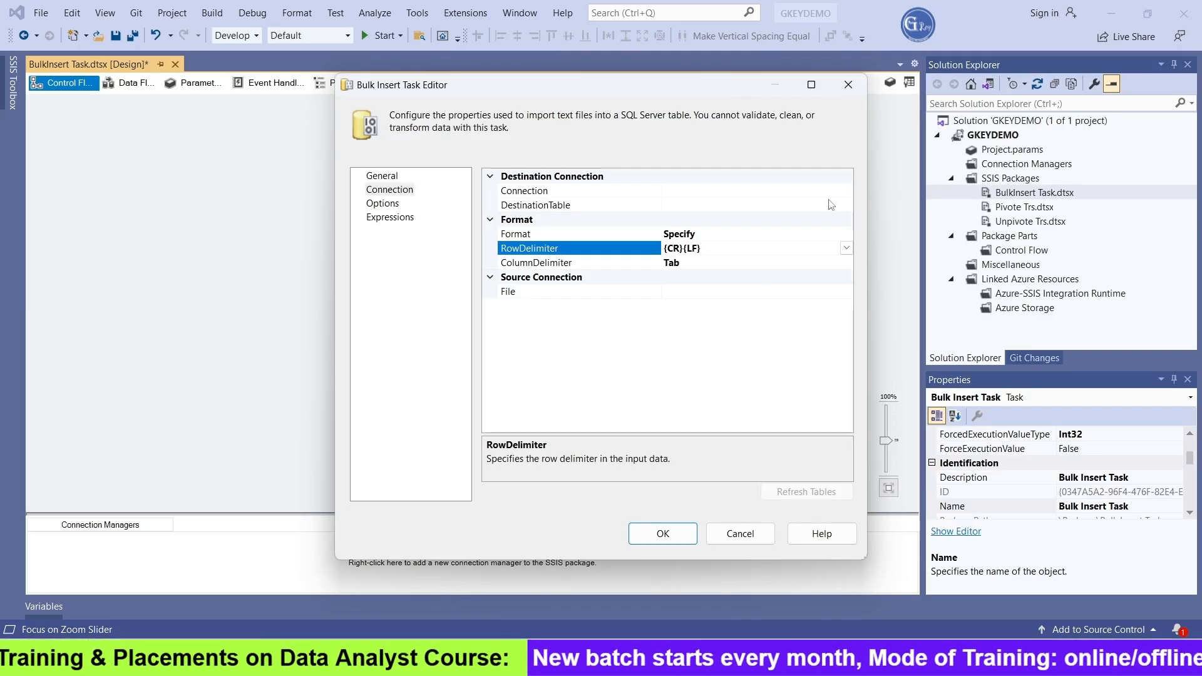
{"action": "left_click", "coordinate": [382, 176]}
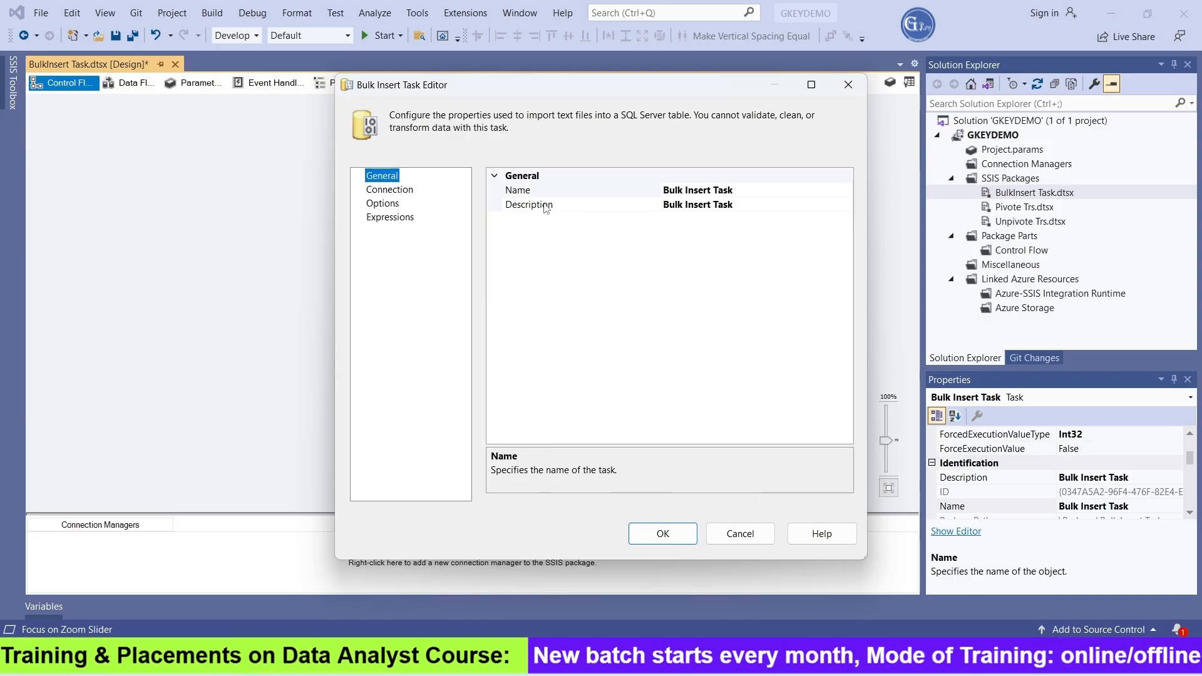
{"action": "left_click", "coordinate": [389, 190]}
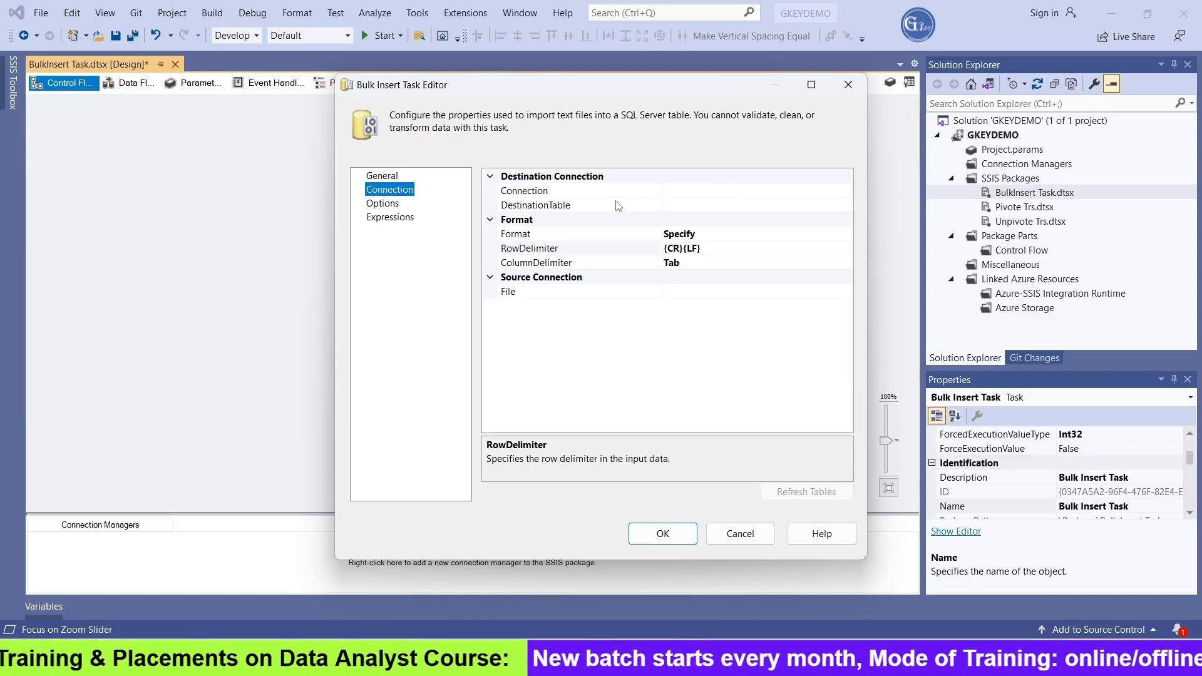
{"action": "left_click", "coordinate": [709, 192]}
{"action": "left_click", "coordinate": [845, 191]}
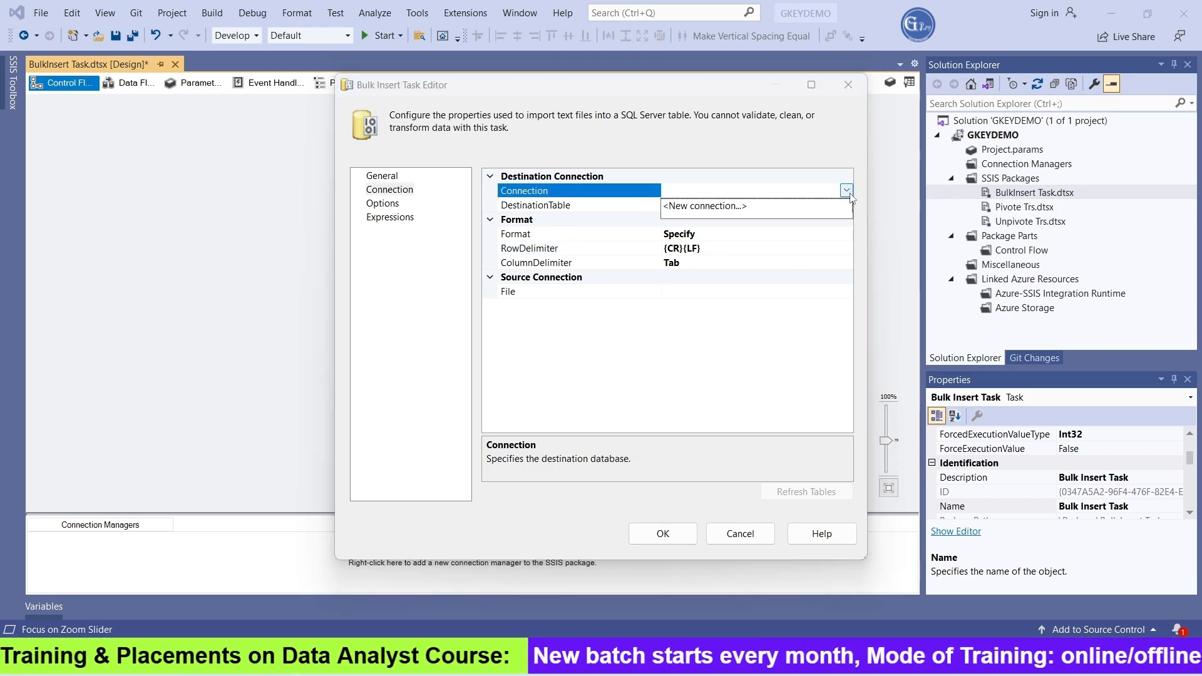
{"action": "left_click", "coordinate": [719, 214]}
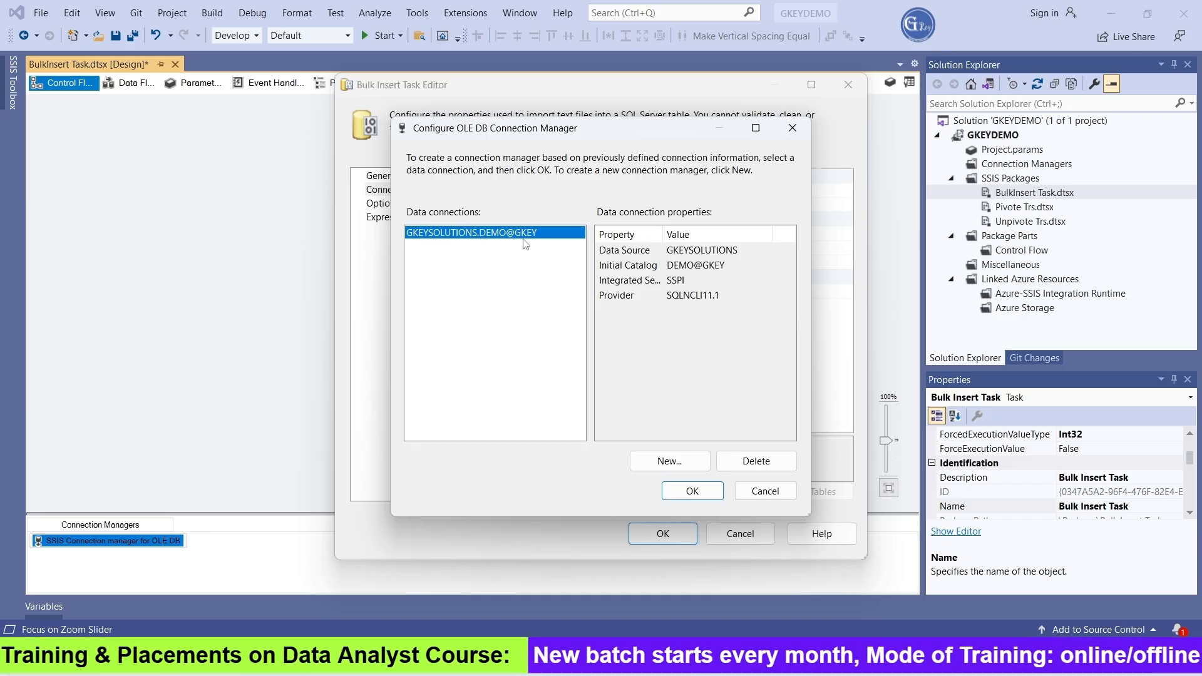
{"action": "left_click", "coordinate": [758, 466]}
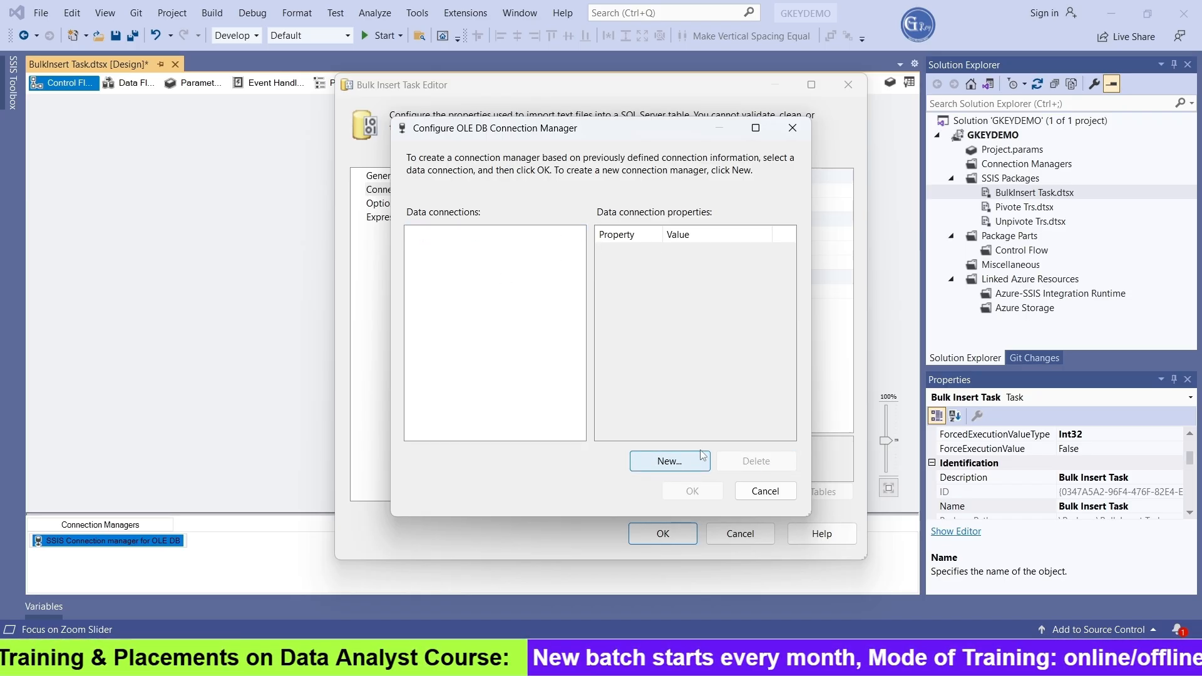
- Create a new data connection and set its server name to GKEYSOLUTIONS, taking the name from the server connection dialog in SQL Server Management Studio
{"action": "left_click", "coordinate": [699, 455]}
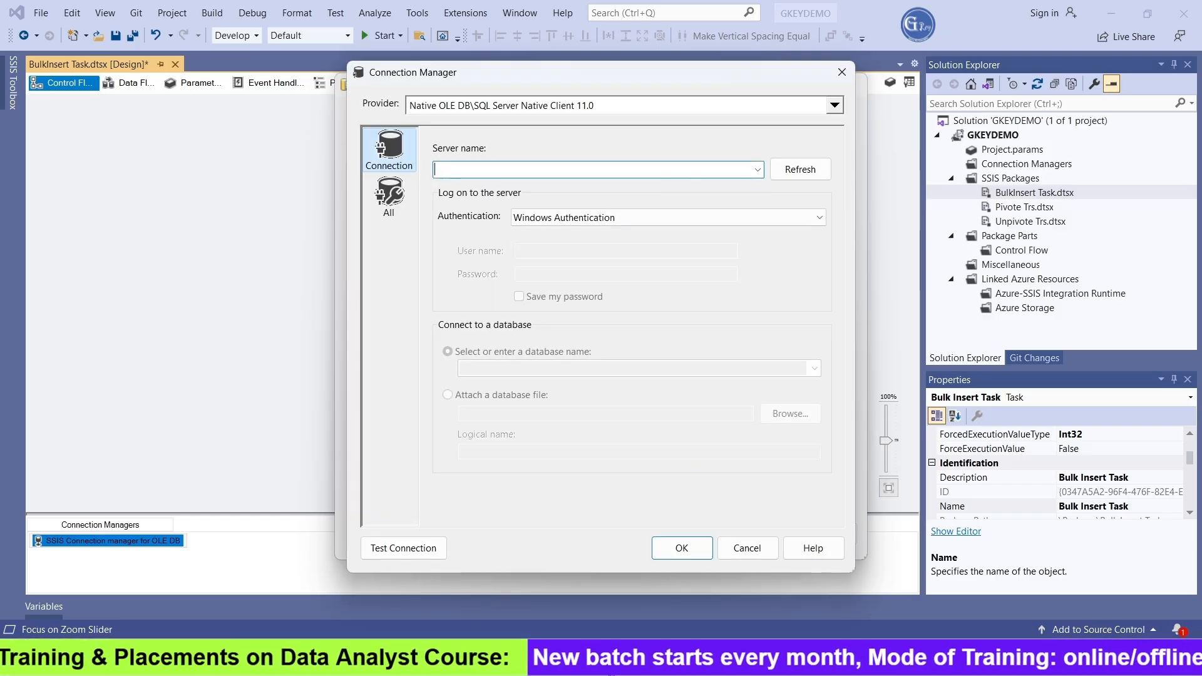
{"action": "mouse_move", "coordinate": [611, 669]}
{"action": "left_click", "coordinate": [622, 590]}
{"action": "scroll", "coordinate": [105, 208], "scroll_direction": "up", "scroll_amount": 3}
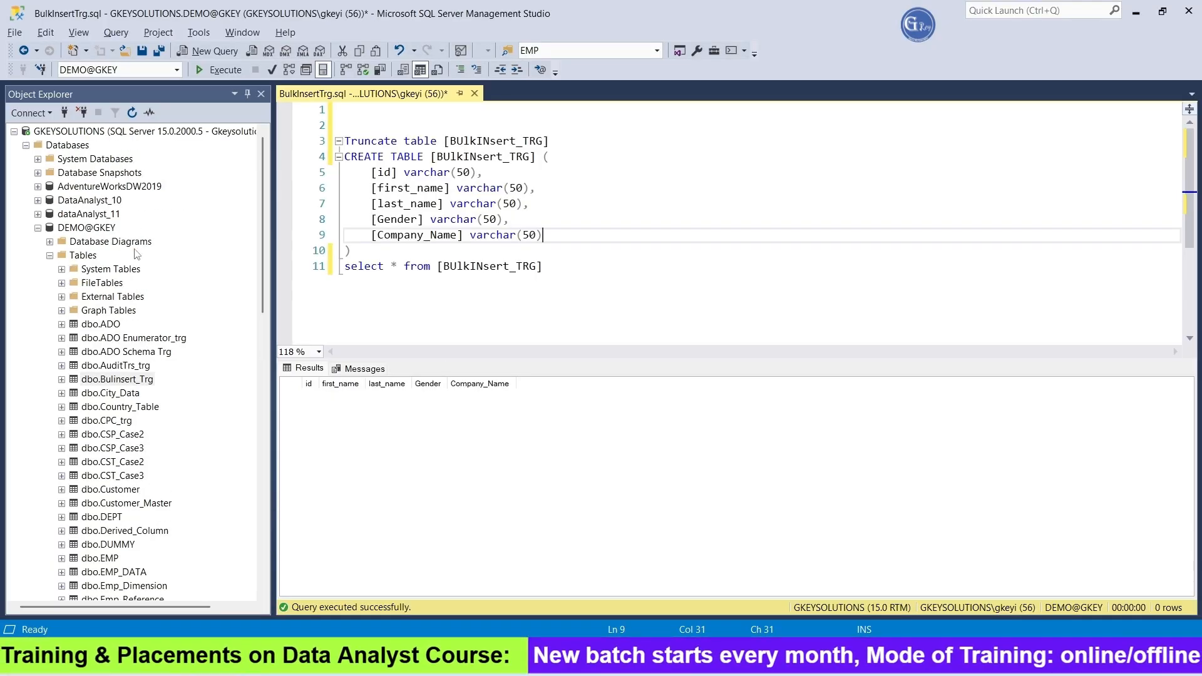
{"action": "left_click", "coordinate": [79, 132]}
{"action": "right_click", "coordinate": [76, 132]}
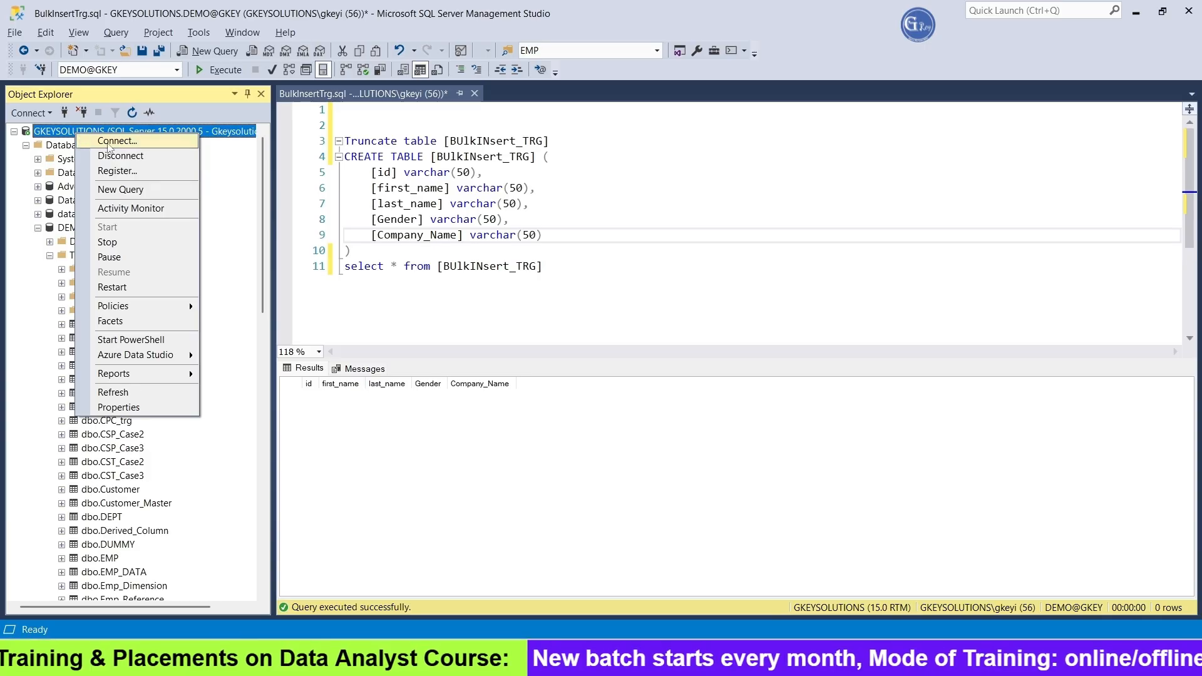
{"action": "left_click", "coordinate": [116, 141]}
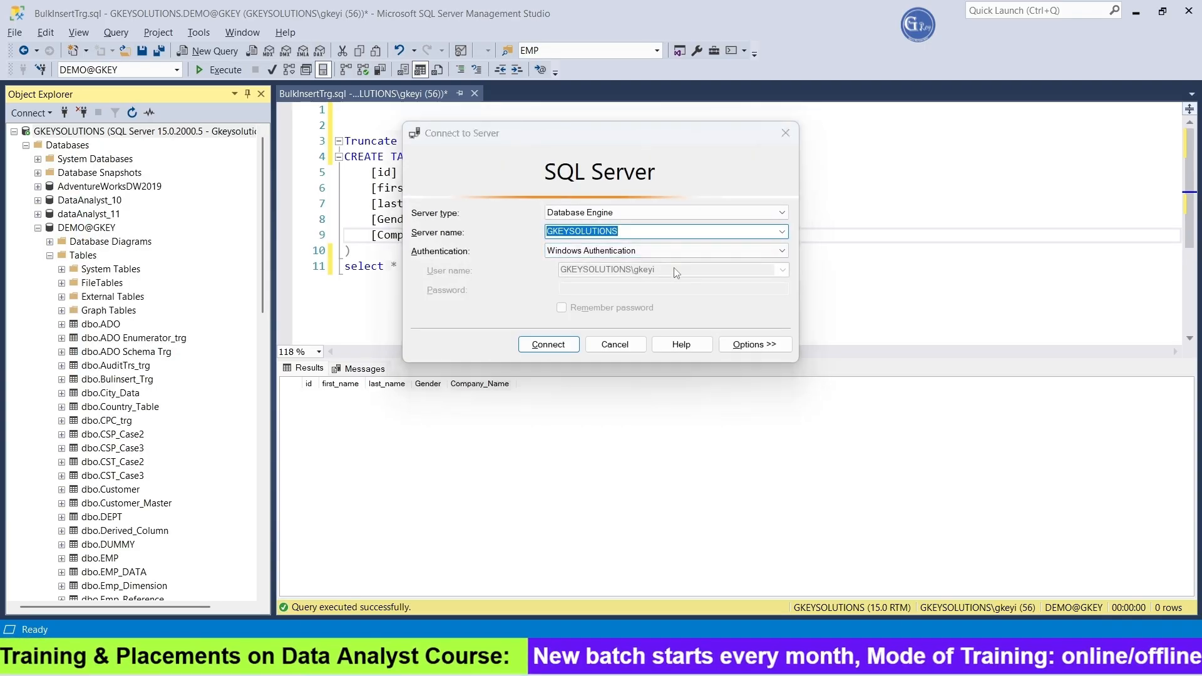
{"action": "key", "text": "alt+Tab"}
{"action": "type", "text": "GKEYSOLUTIONS"}
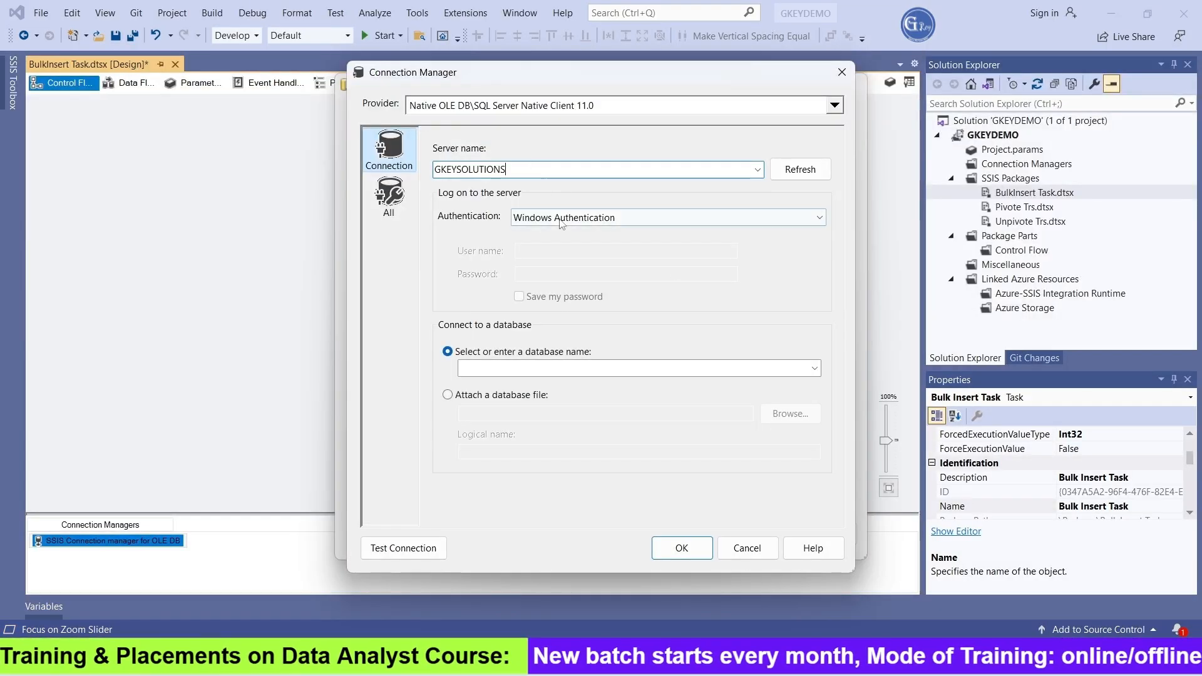
- Select the DEMO@GKEY database, test the connection, and accept it as the task's destination connection
{"action": "left_click", "coordinate": [814, 369]}
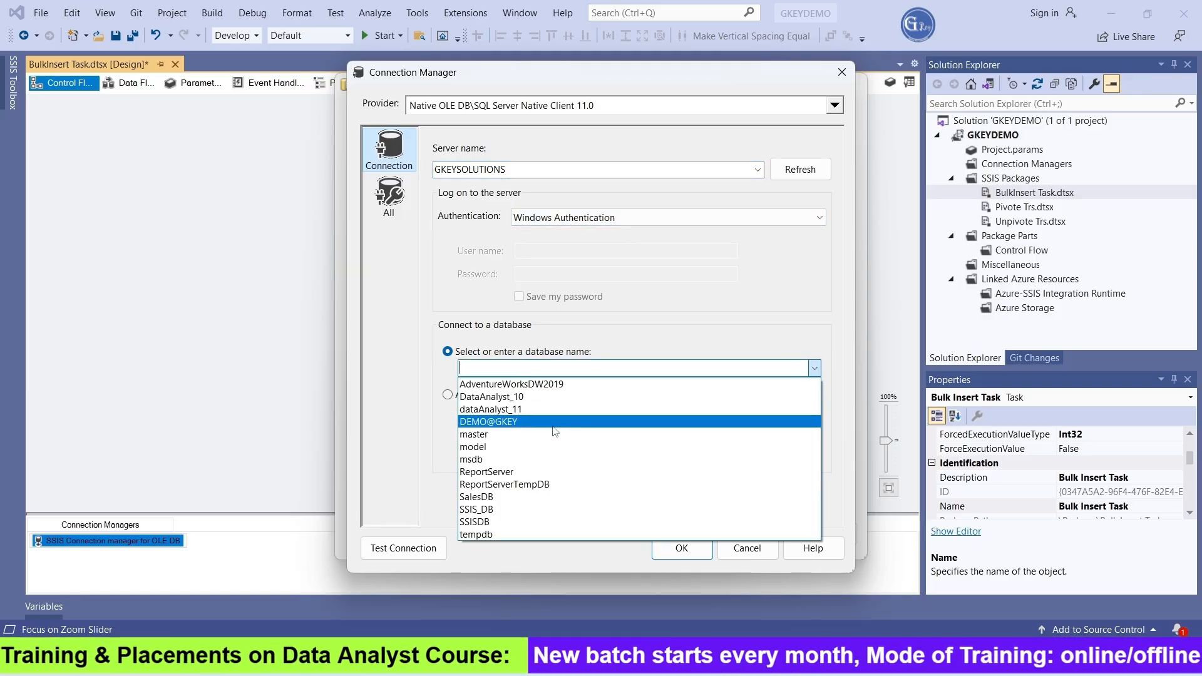
{"action": "left_click", "coordinate": [495, 422]}
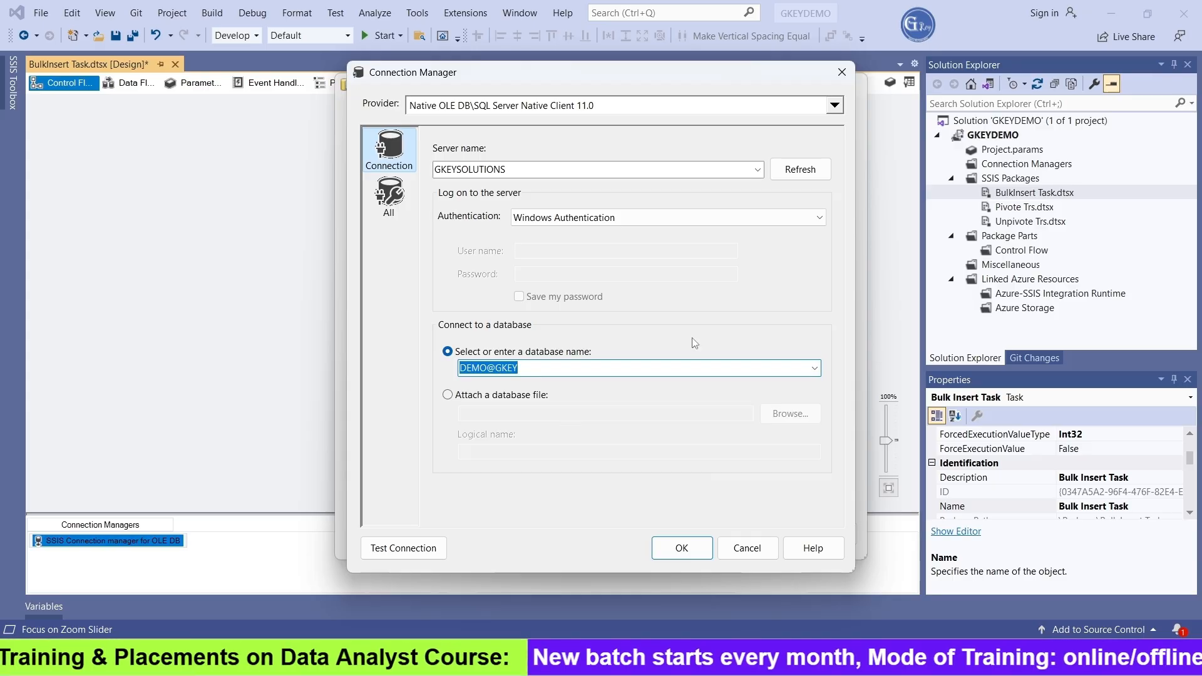
{"action": "left_click", "coordinate": [414, 550]}
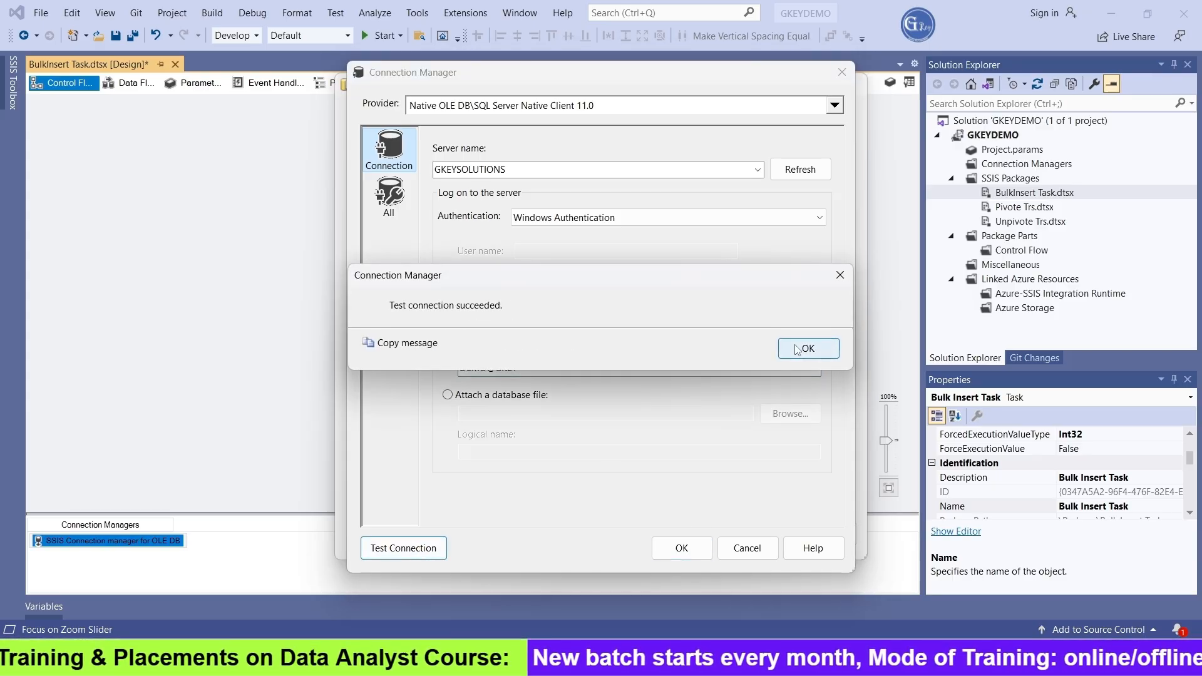
{"action": "left_click", "coordinate": [807, 349]}
{"action": "left_click", "coordinate": [695, 549]}
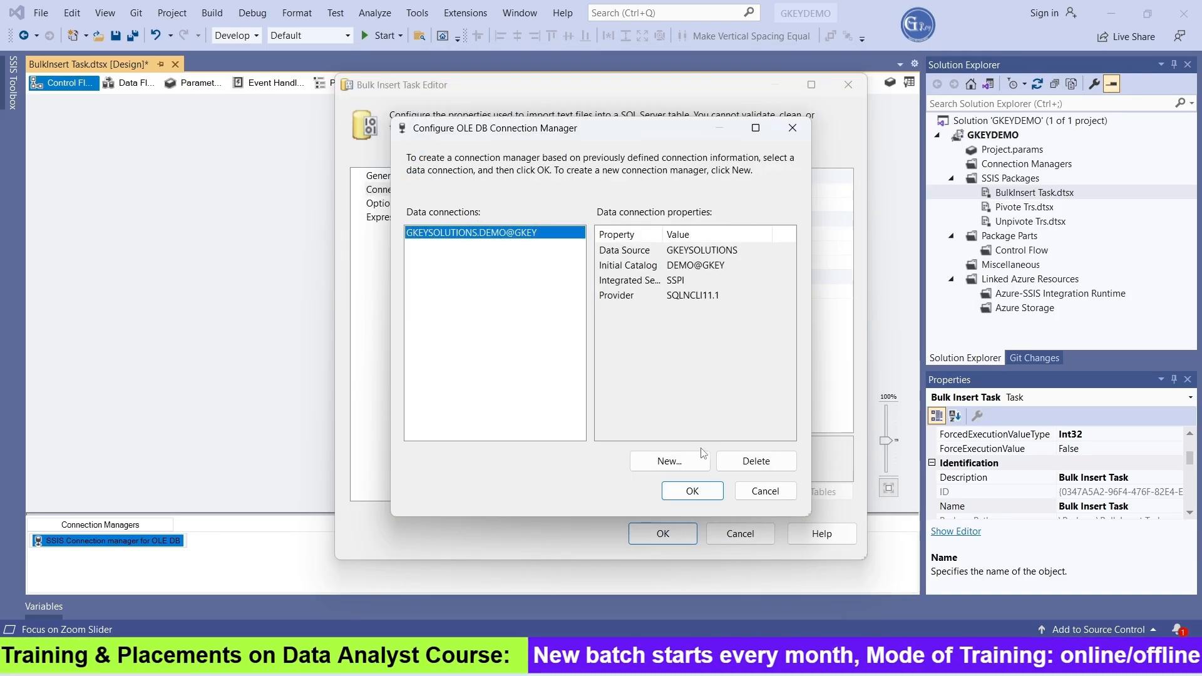
{"action": "left_click", "coordinate": [700, 491]}
- Set the Bulk Insert Task's destination table to [dbo].[BUlkINsert_TRG]
{"action": "left_click", "coordinate": [701, 207]}
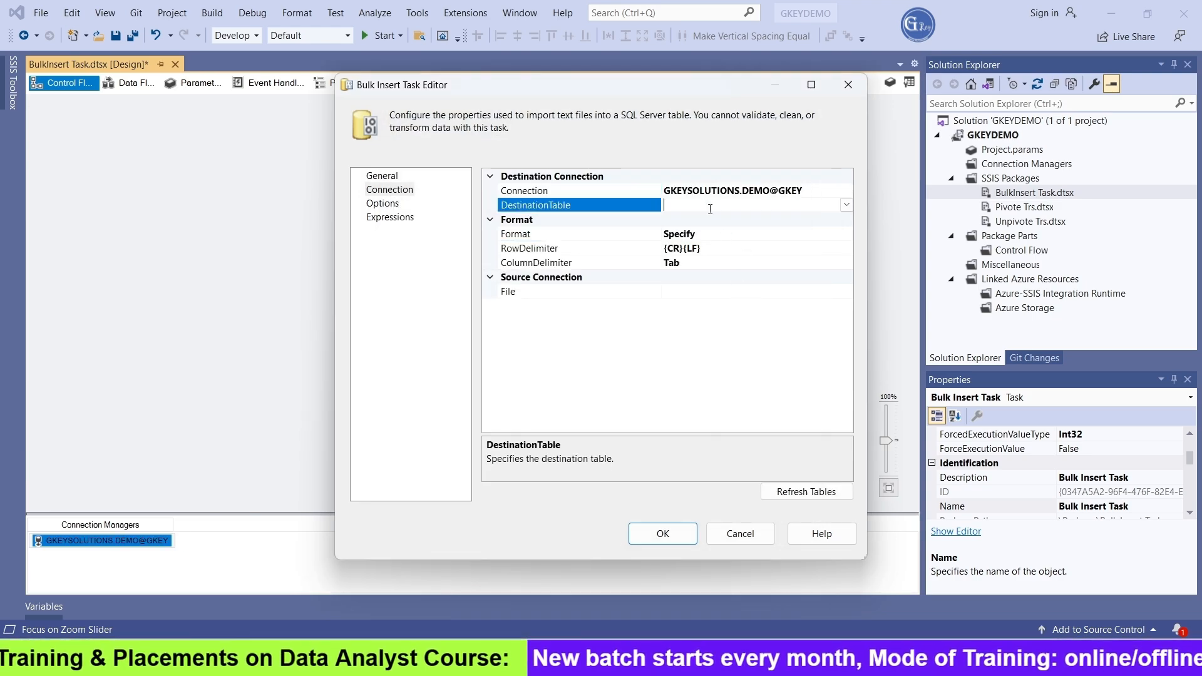
{"action": "left_click", "coordinate": [847, 206]}
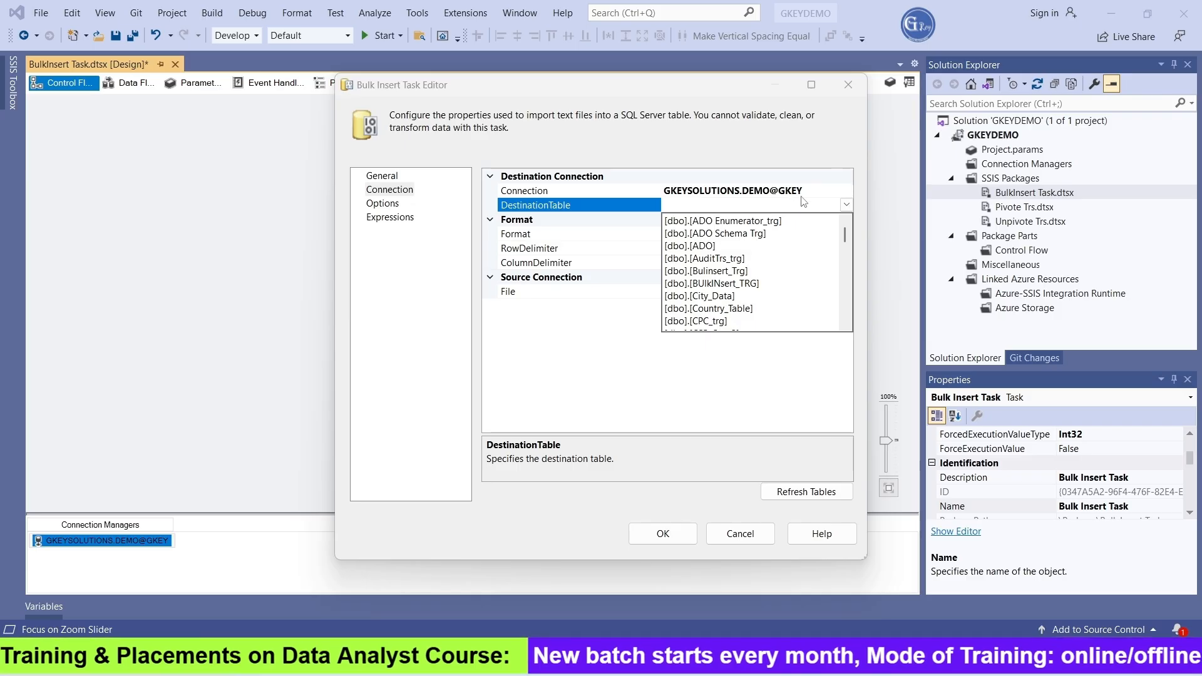
{"action": "left_click", "coordinate": [739, 284]}
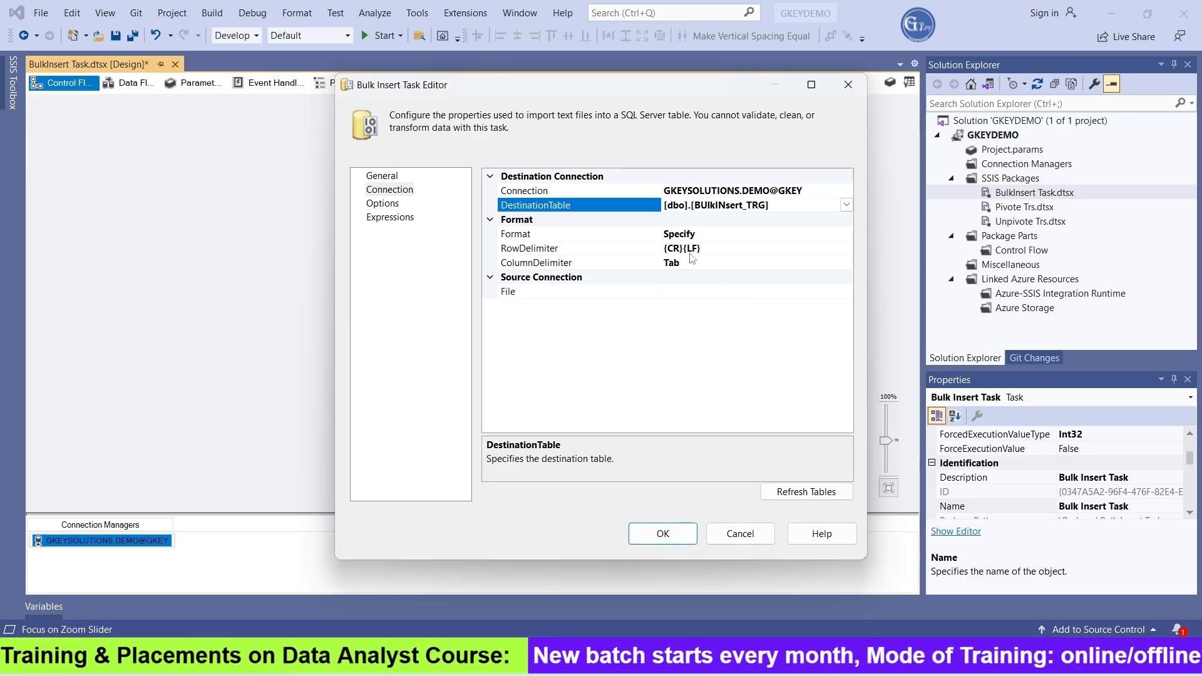
- Keep the input file format as Specify and set the column delimiter to Comma {,}
{"action": "left_click", "coordinate": [833, 237]}
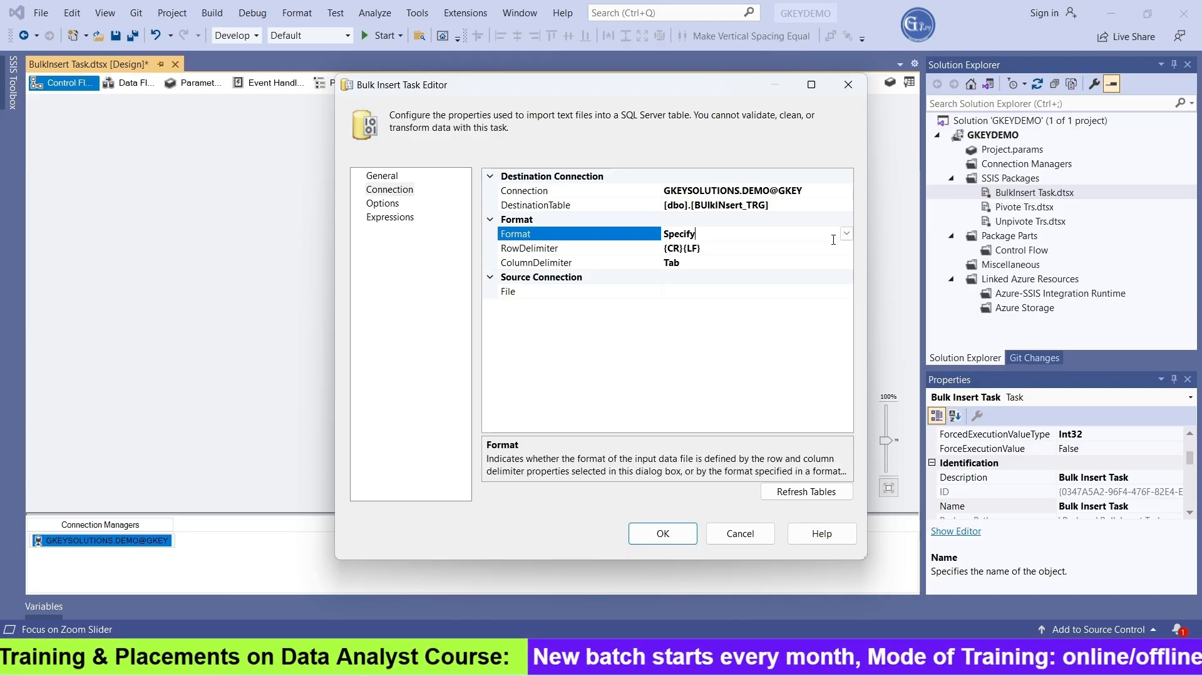
{"action": "left_click", "coordinate": [846, 236]}
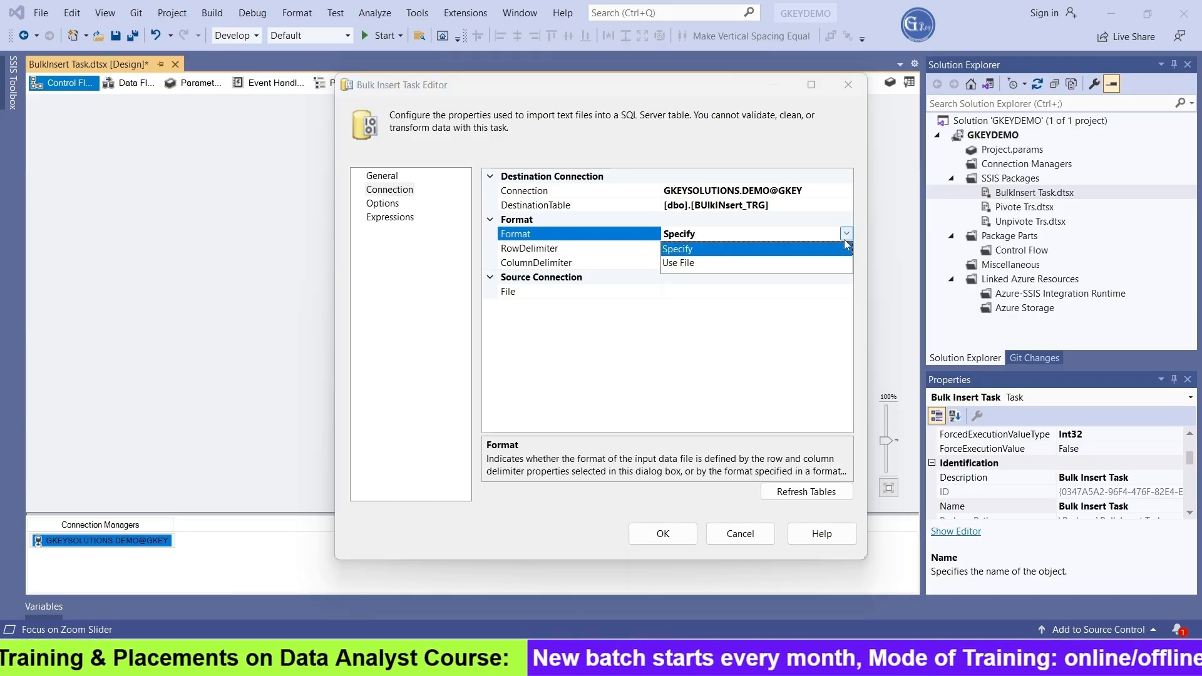
{"action": "left_click", "coordinate": [767, 251]}
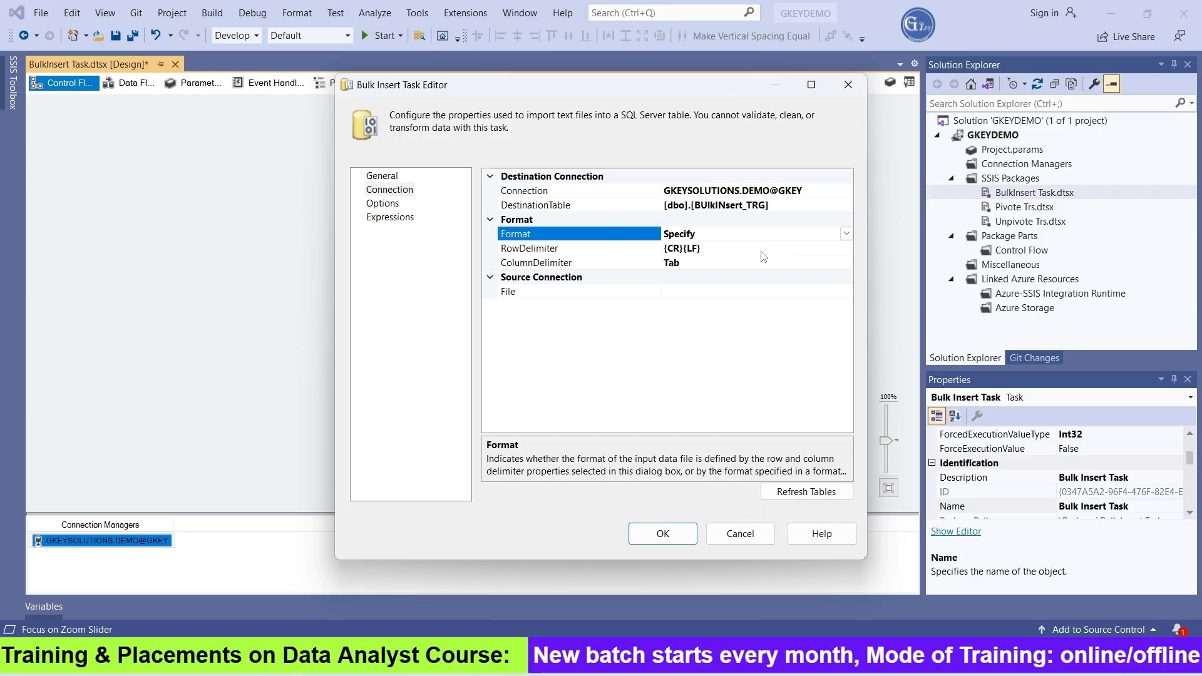
{"action": "left_click", "coordinate": [763, 250]}
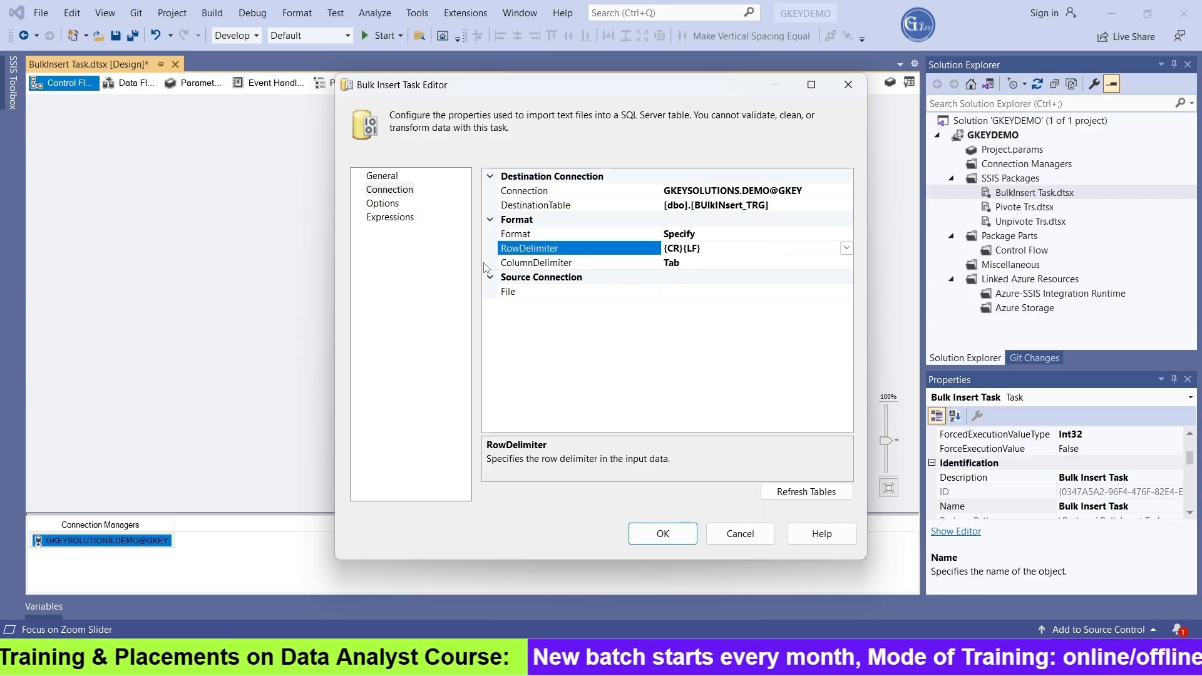
{"action": "left_click", "coordinate": [701, 262]}
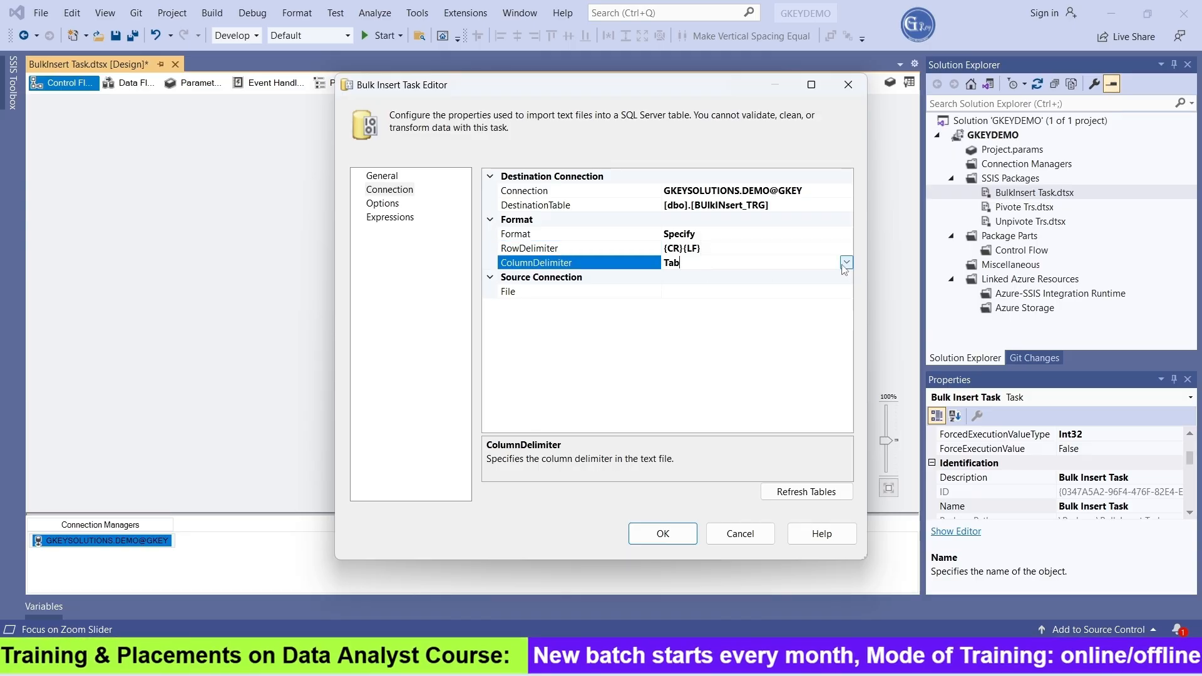
{"action": "left_click", "coordinate": [844, 264]}
{"action": "left_click", "coordinate": [703, 337]}
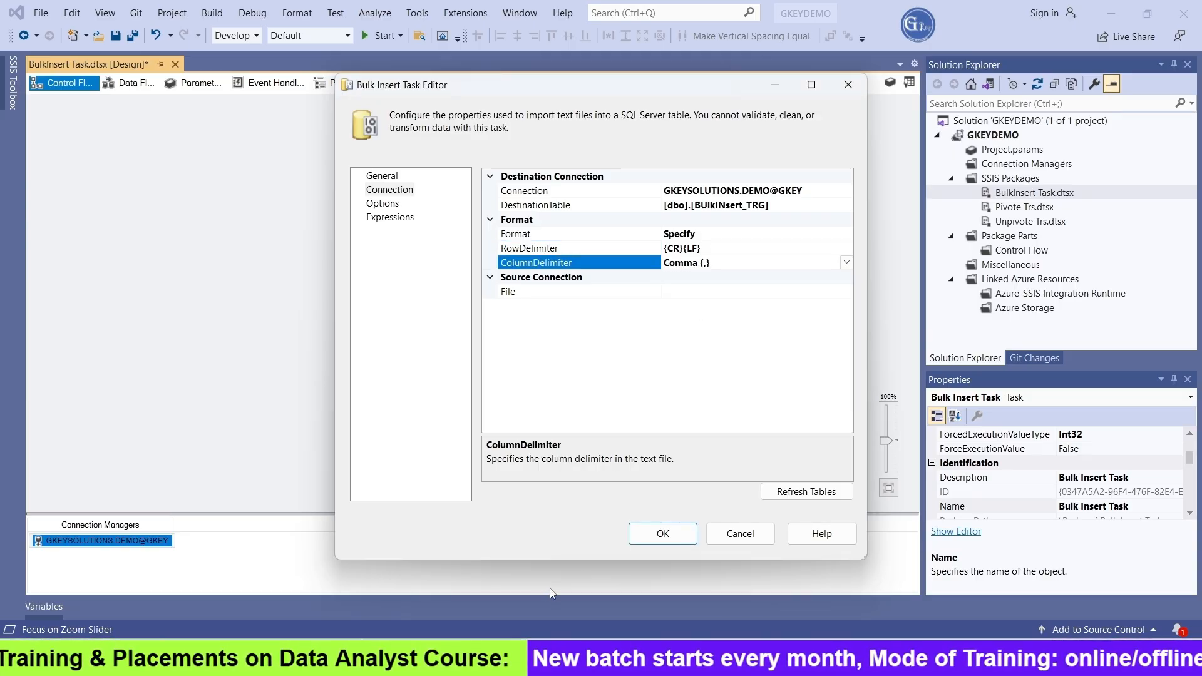
- Open BulkInsert_Src.csv from the Files folder on disk D: to examine its column delimiter, close it, and return to the Bulk Insert Task Editor
{"action": "mouse_move", "coordinate": [837, 661]}
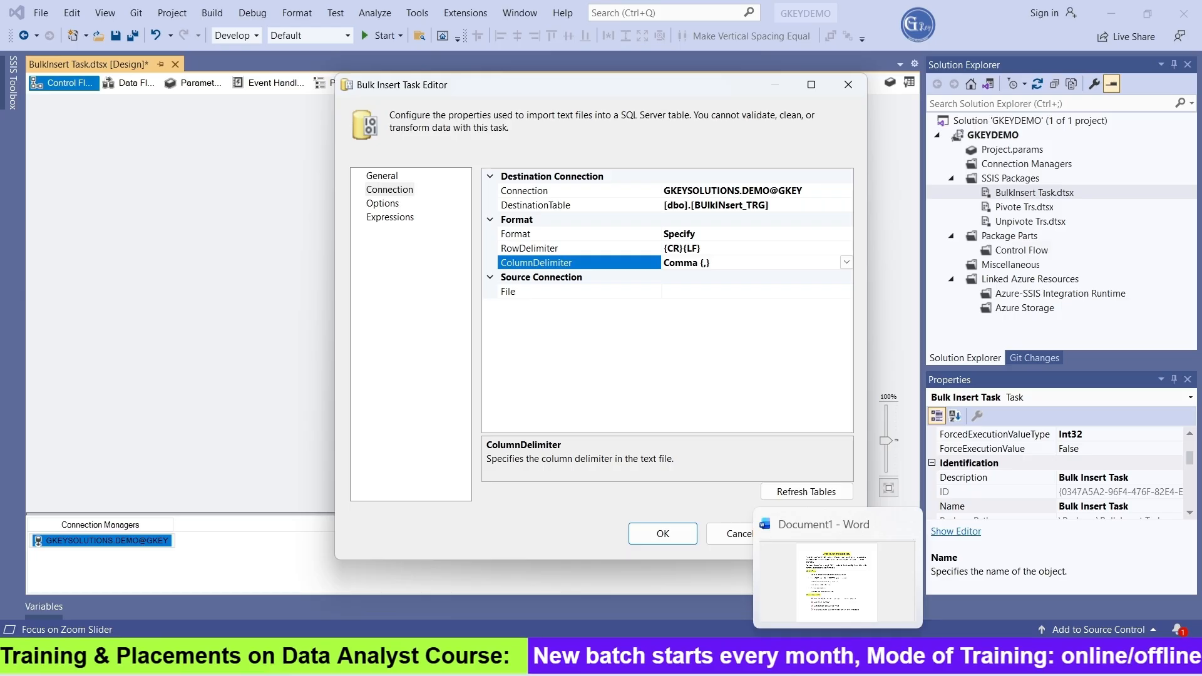
{"action": "left_click", "coordinate": [538, 614]}
{"action": "double_click", "coordinate": [332, 147]}
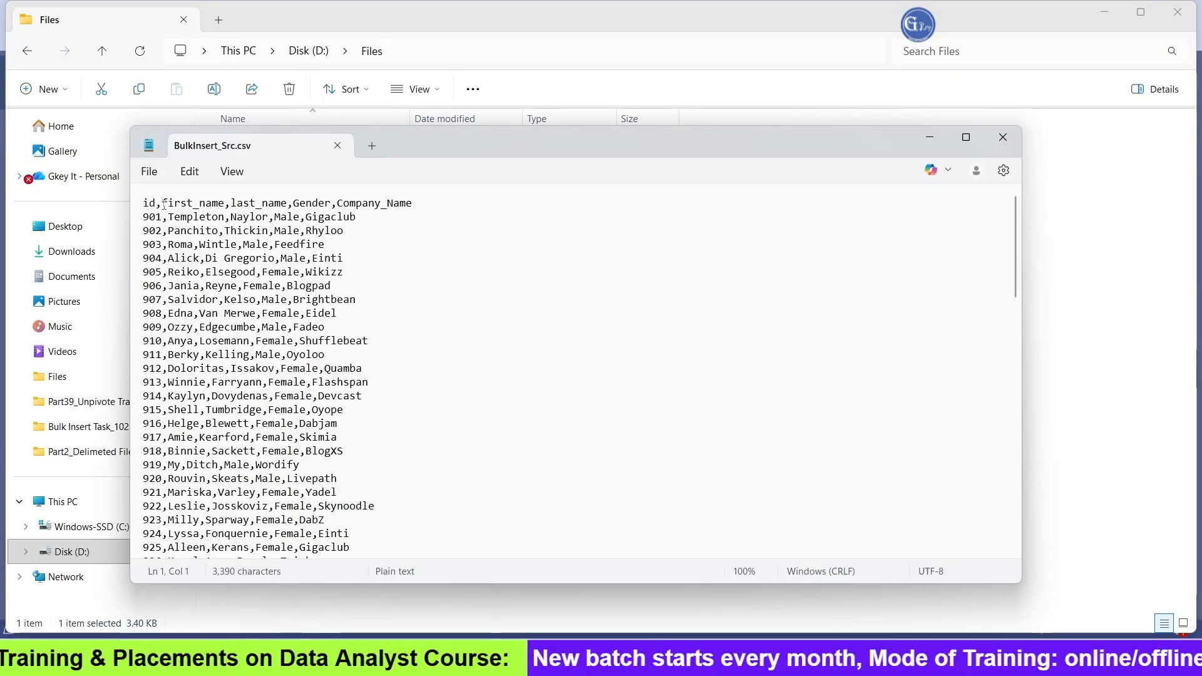
{"action": "left_click", "coordinate": [1002, 137]}
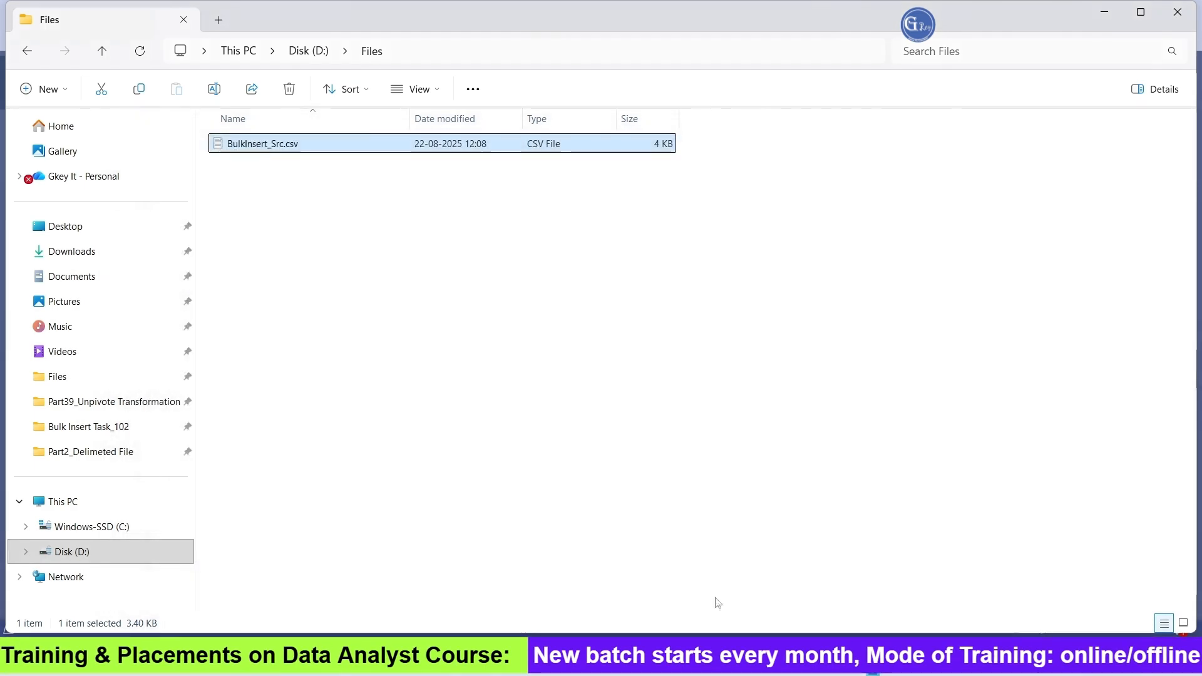
{"action": "left_click", "coordinate": [700, 659]}
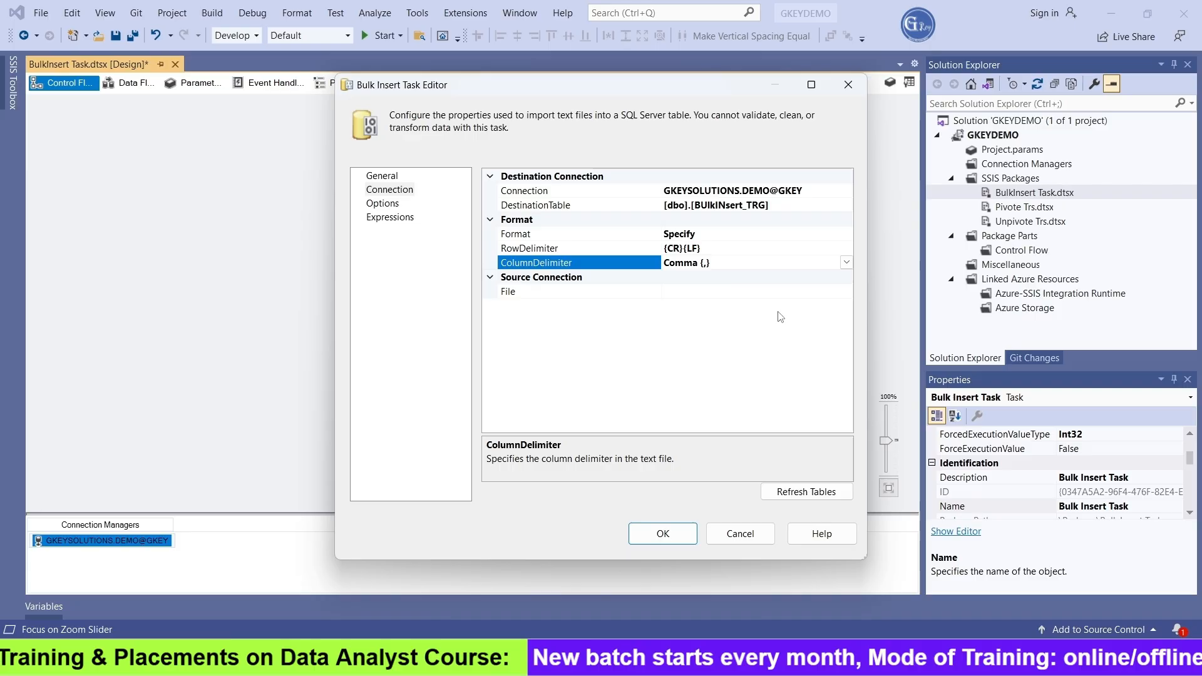
- Create a new file connection as the task's source, using the existing file D:\Files\BulkInsert_Src.csv
{"action": "left_click", "coordinate": [739, 291]}
{"action": "left_click", "coordinate": [846, 292]}
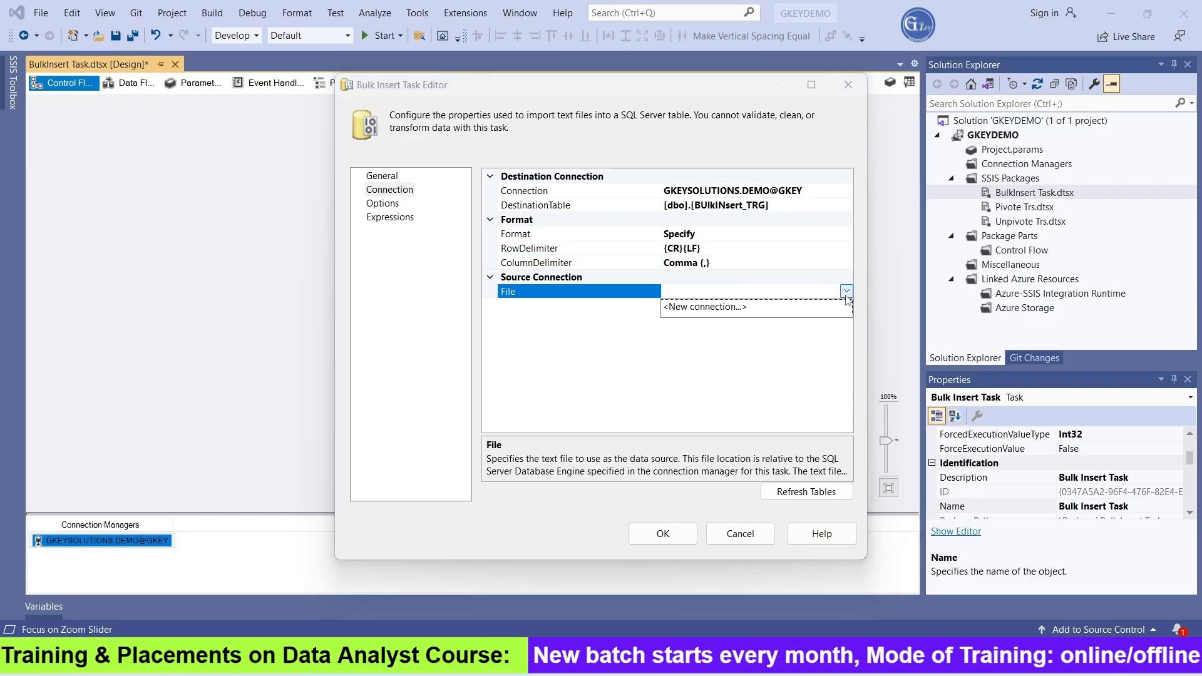
{"action": "left_click", "coordinate": [738, 307]}
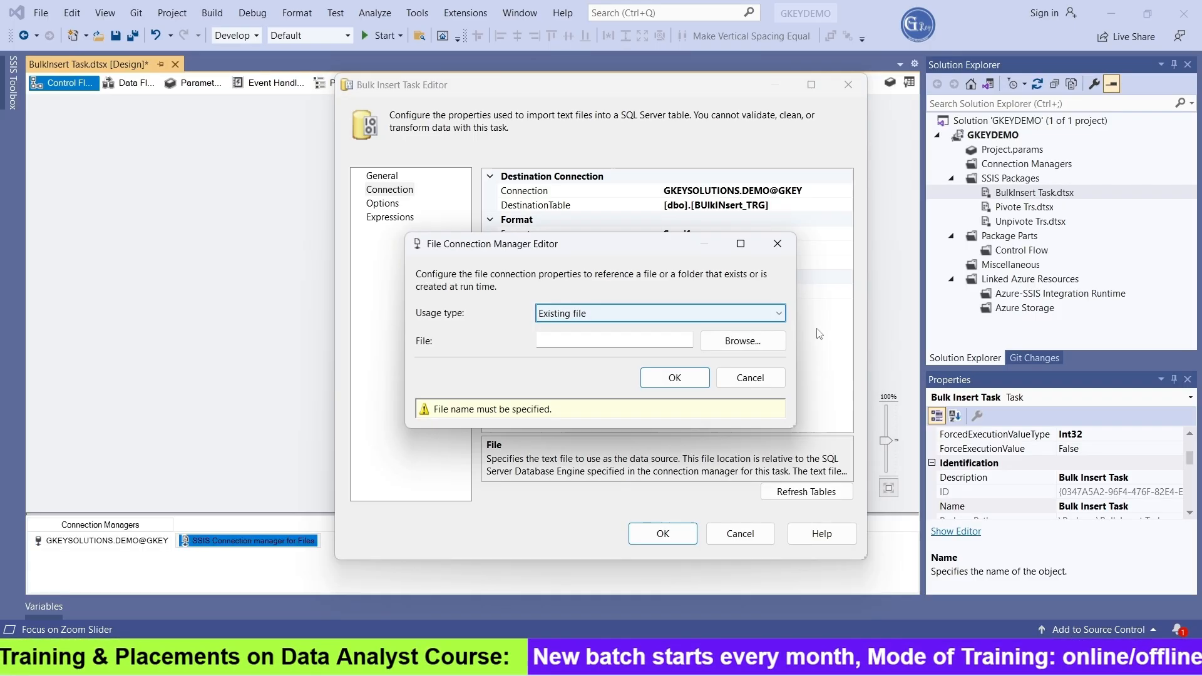
{"action": "left_click", "coordinate": [741, 342]}
{"action": "left_click", "coordinate": [572, 341]}
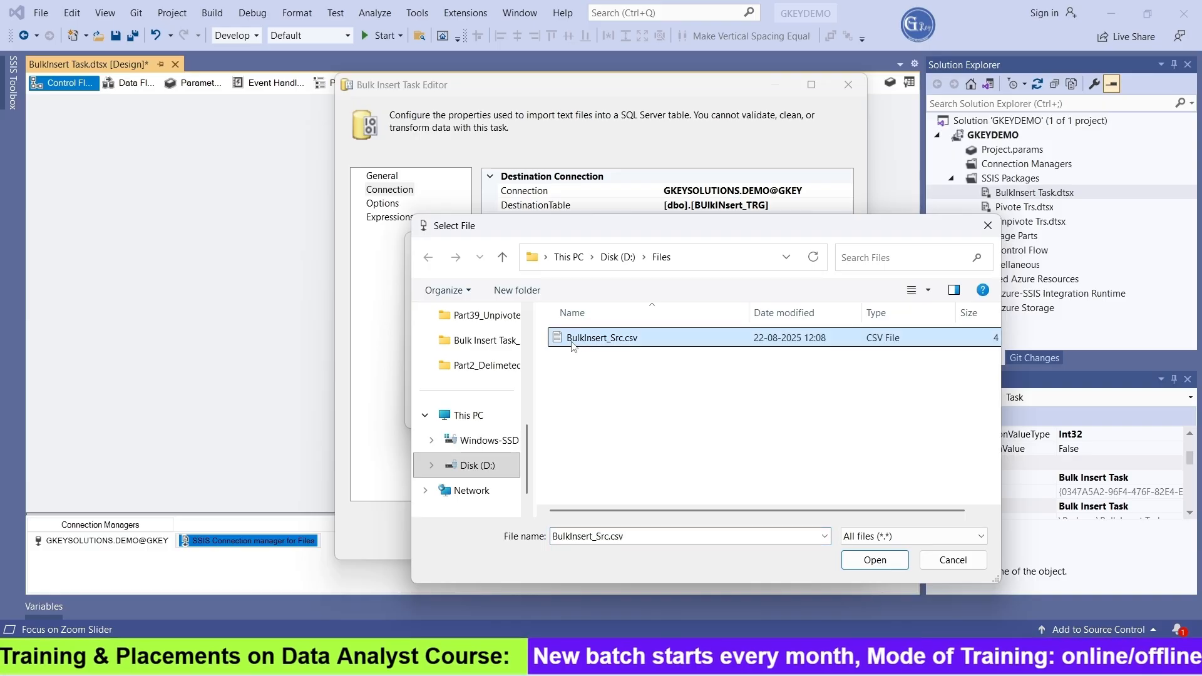
{"action": "left_click", "coordinate": [879, 560]}
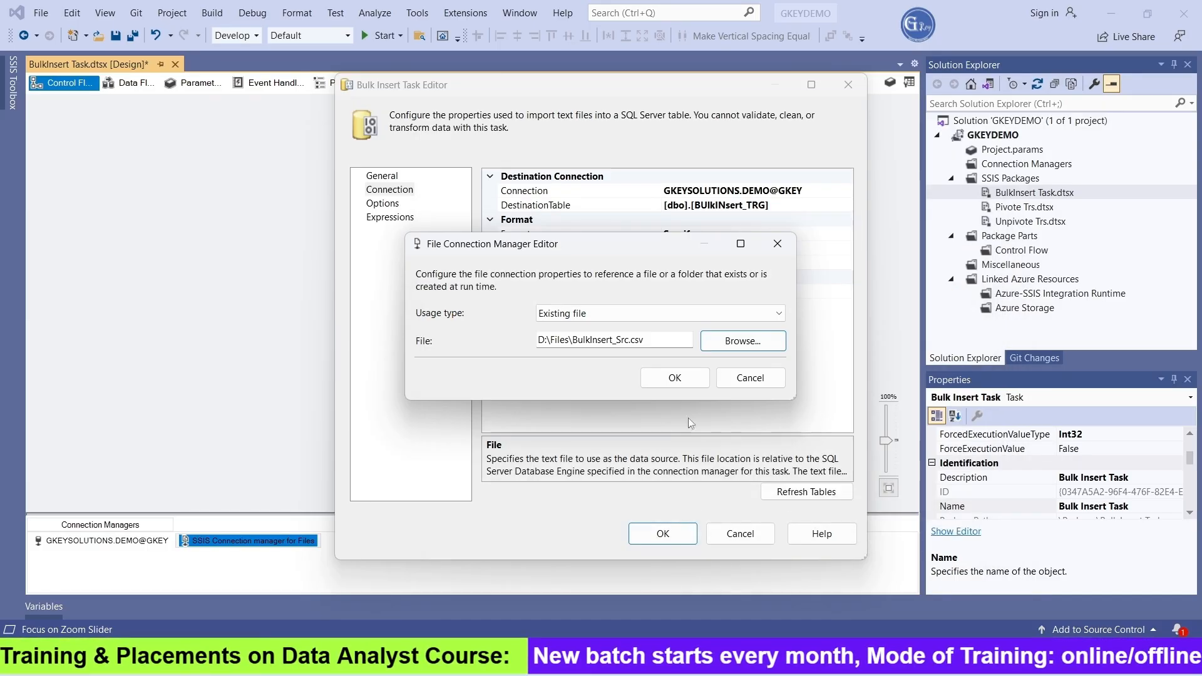
{"action": "left_click", "coordinate": [675, 378]}
- Accept the Bulk Insert Task settings and run the package
{"action": "left_click", "coordinate": [662, 533]}
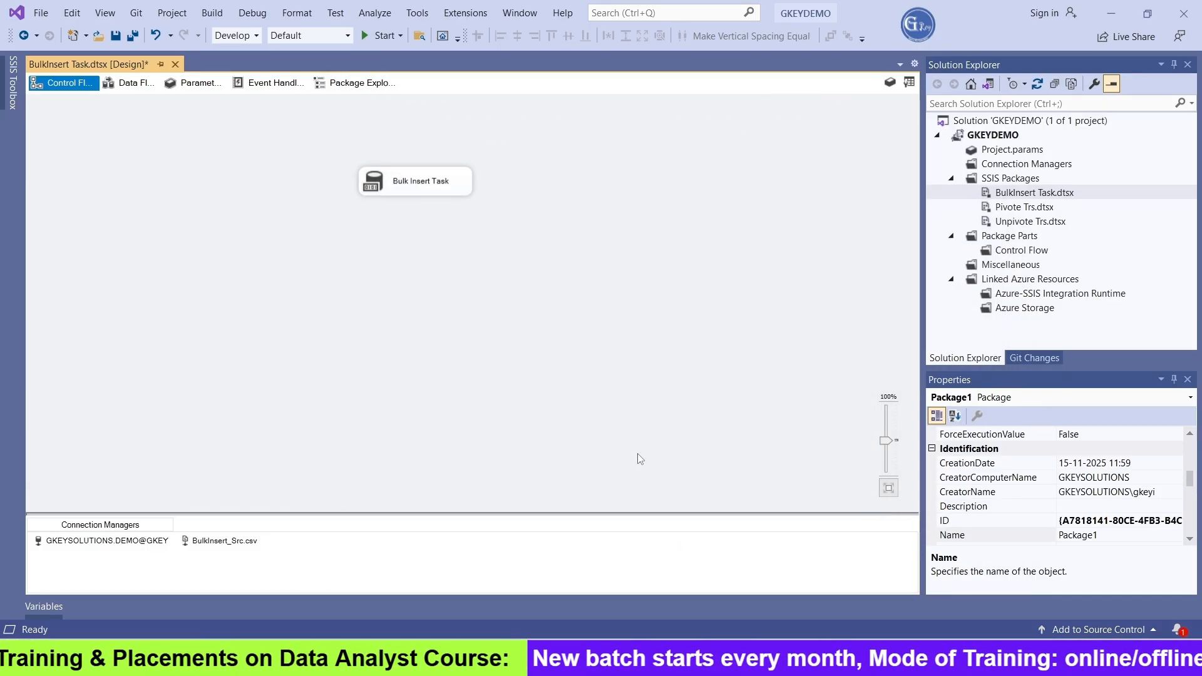
{"action": "key", "text": "F5"}
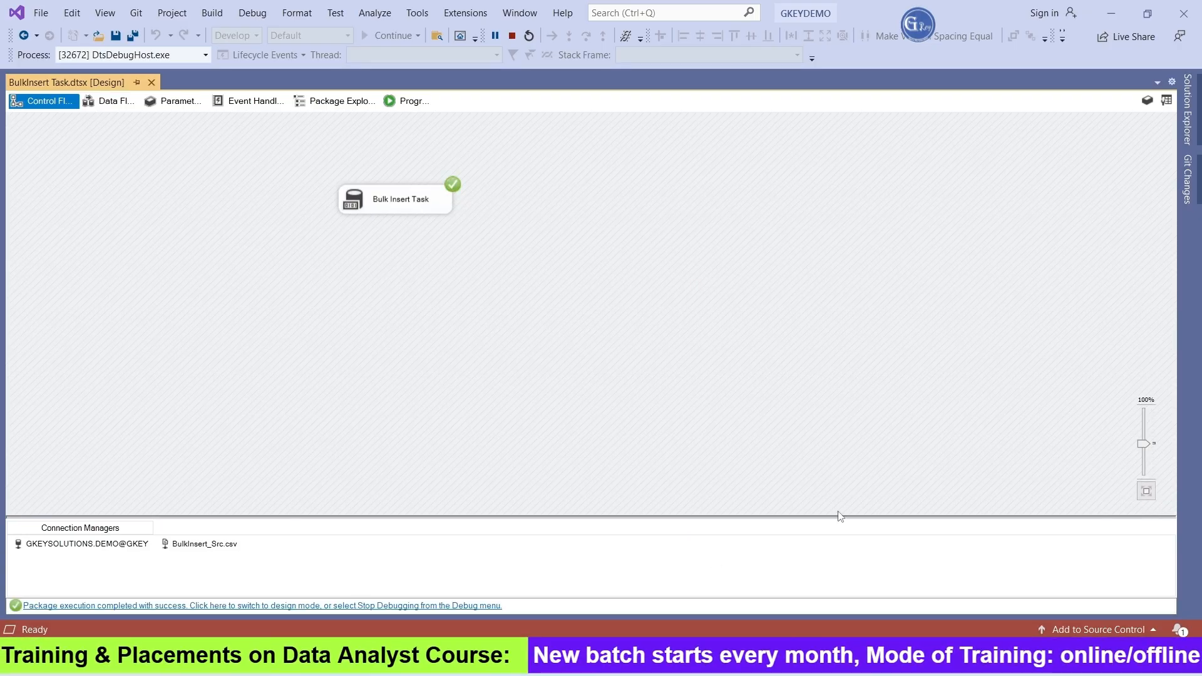
- In SQL Server Management Studio, run only the select * from [BUlkINsert_TRG] statement and look through the returned rows
{"action": "left_click", "coordinate": [597, 659]}
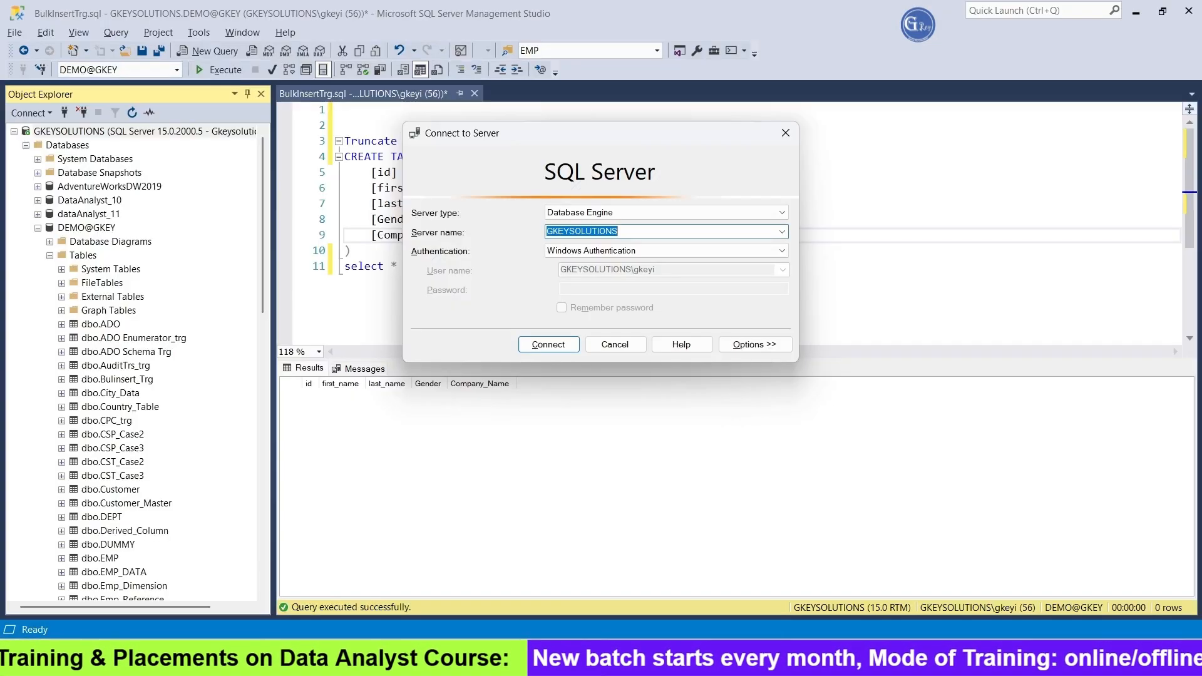
{"action": "left_click", "coordinate": [785, 133]}
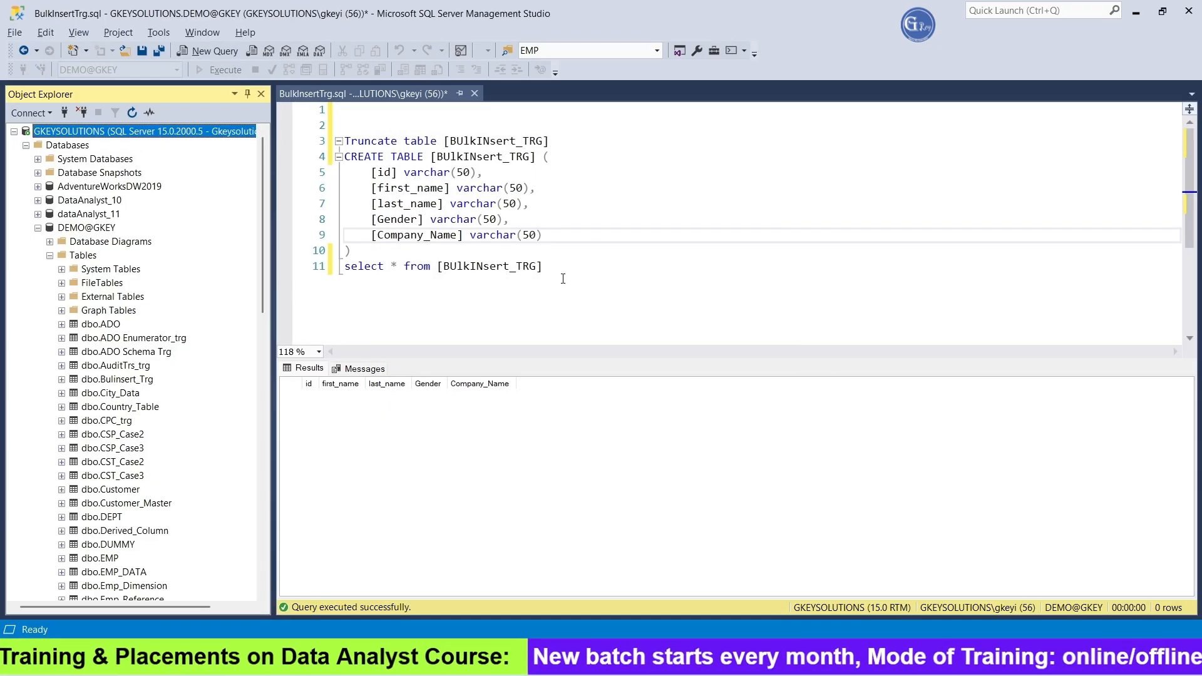
{"action": "left_click_drag", "start_coordinate": [551, 269], "coordinate": [344, 141]}
{"action": "left_click", "coordinate": [560, 270]}
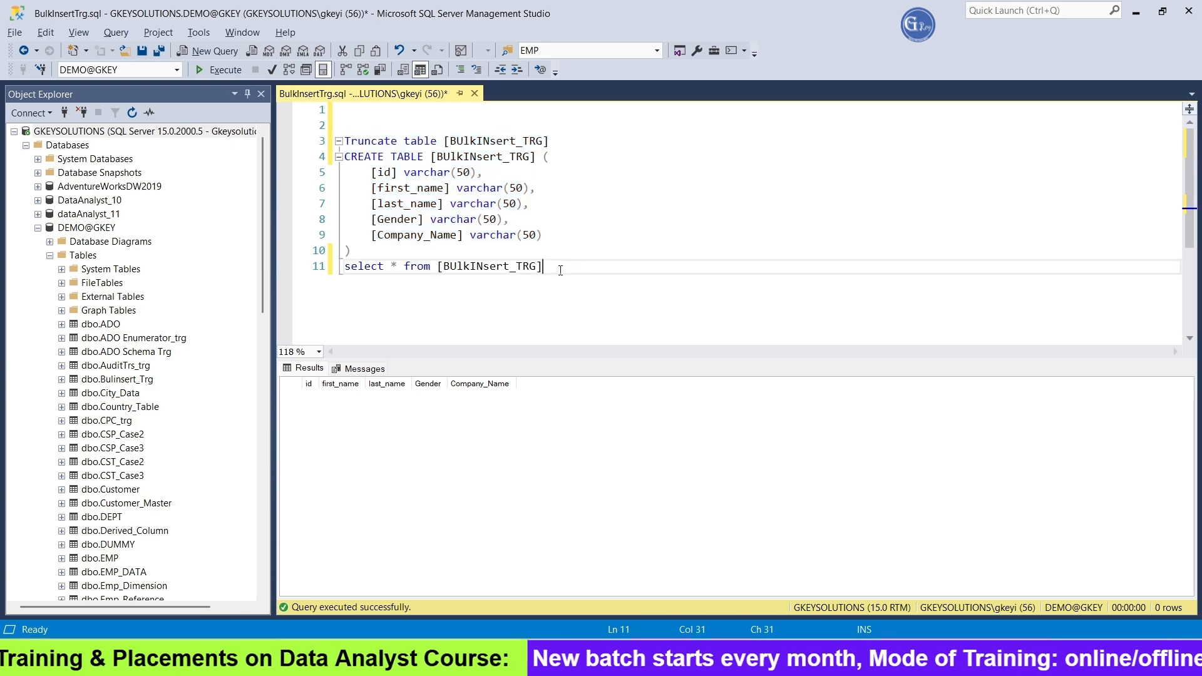
{"action": "key", "text": "shift+Home"}
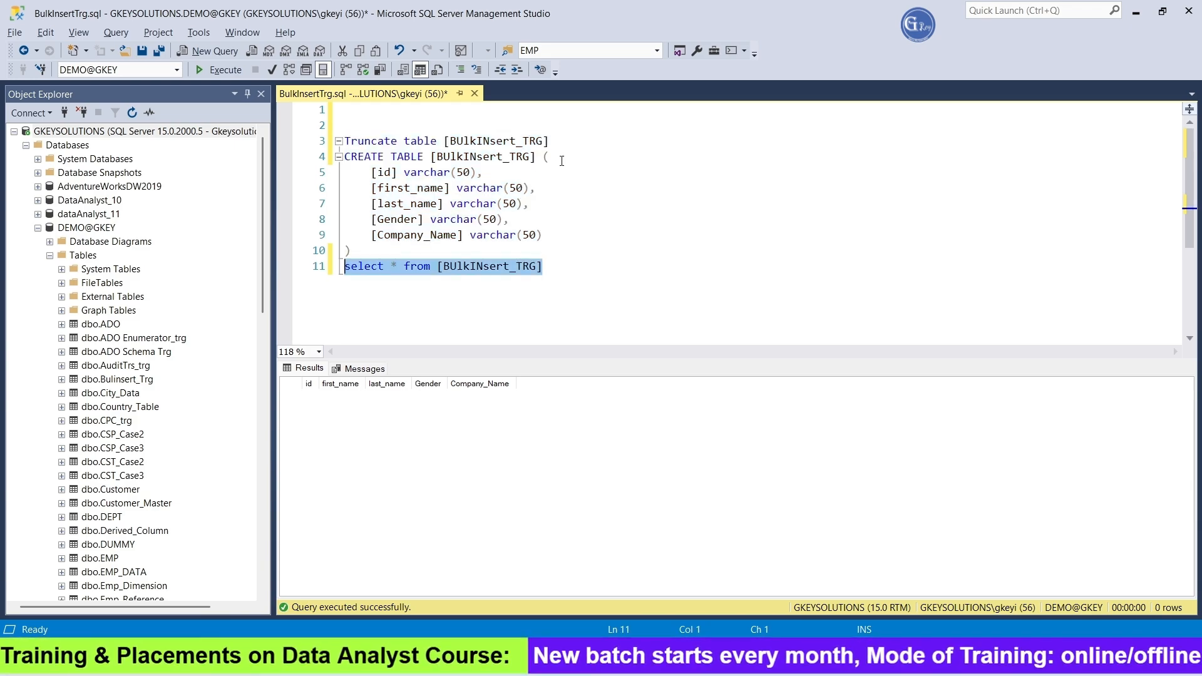
{"action": "left_click", "coordinate": [221, 70]}
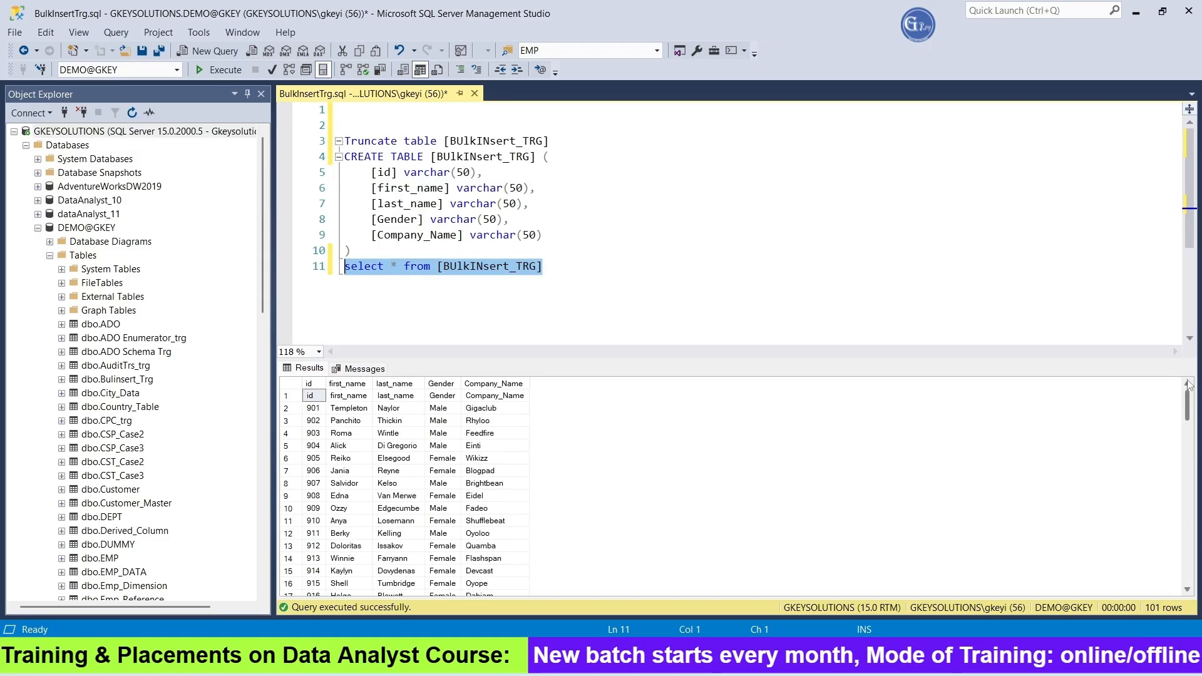
{"action": "left_click_drag", "start_coordinate": [1187, 405], "coordinate": [1181, 604]}
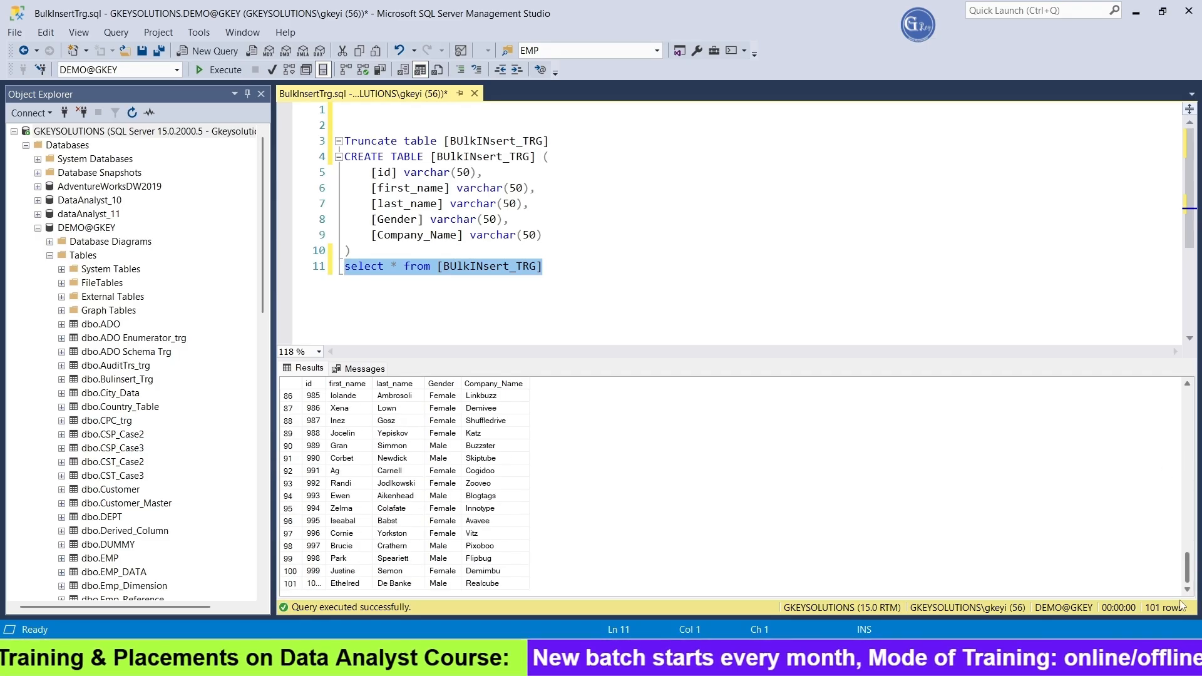
{"action": "scroll", "coordinate": [514, 547], "scroll_direction": "up", "scroll_amount": 20}
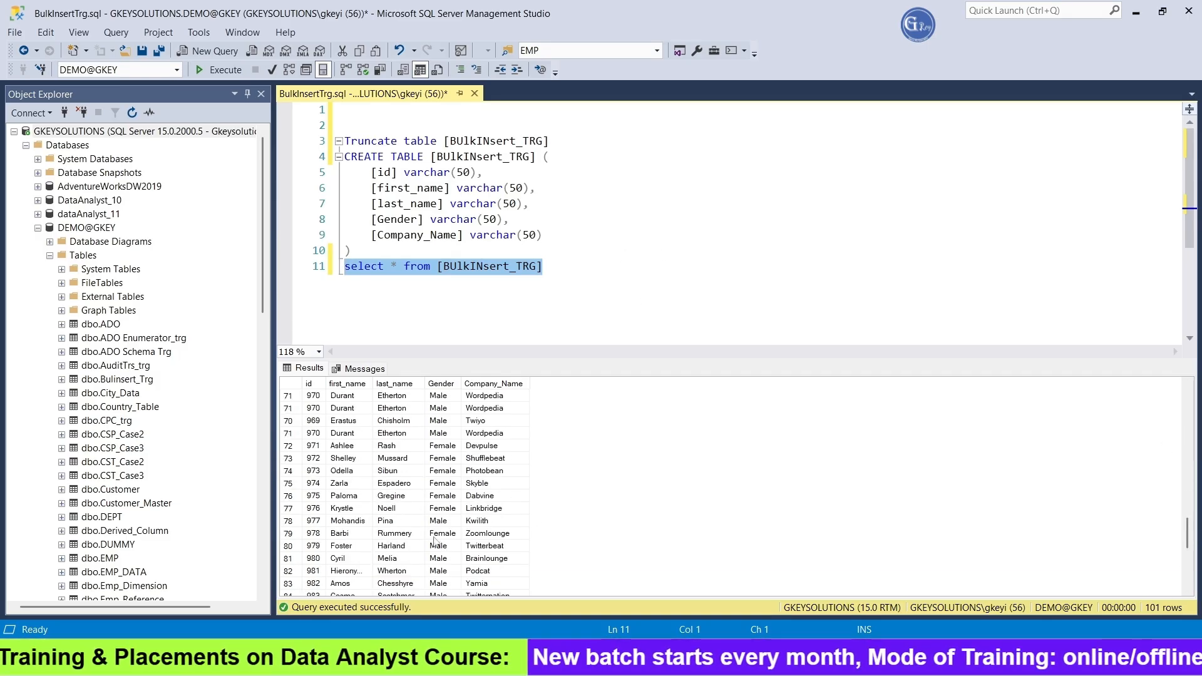
{"action": "left_click", "coordinate": [573, 277]}
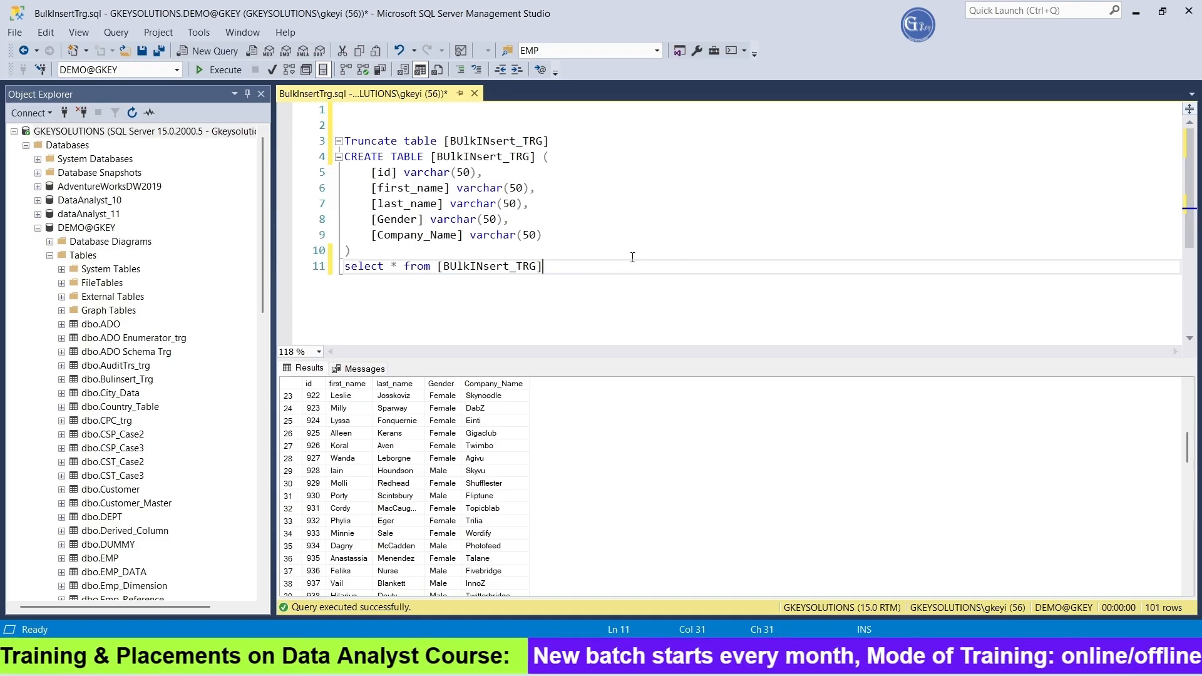
- Switch back to Visual Studio and stop the package's debug run
{"action": "key", "text": "alt+Tab"}
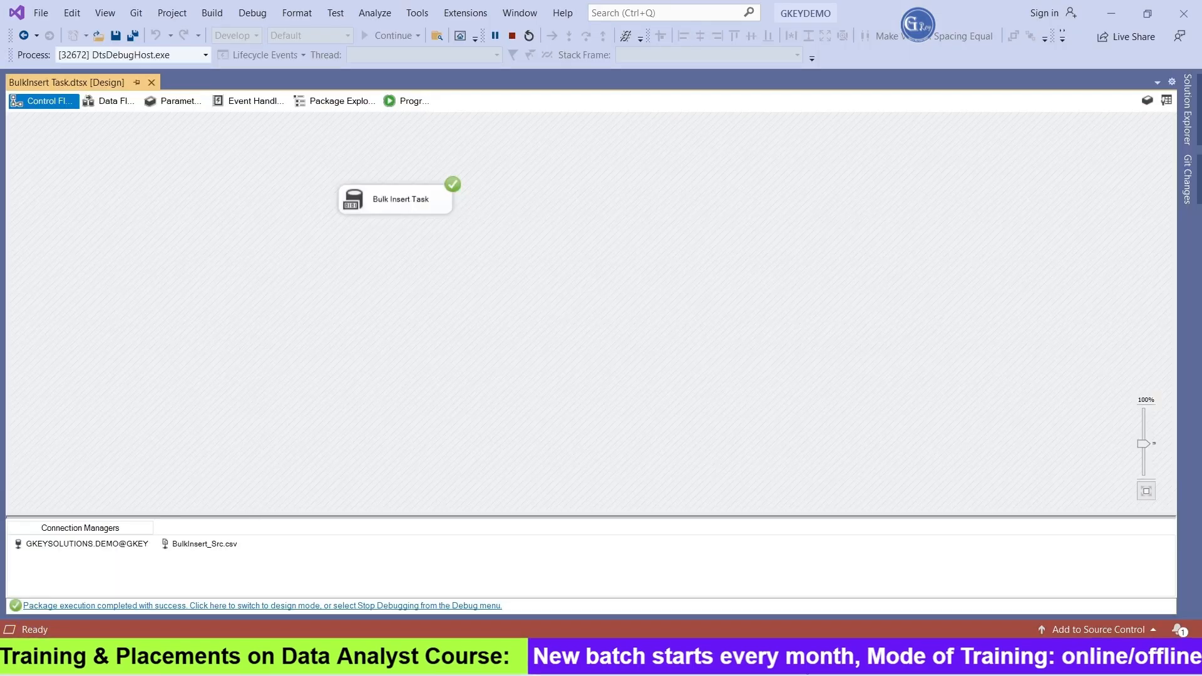
{"action": "left_click", "coordinate": [512, 36]}
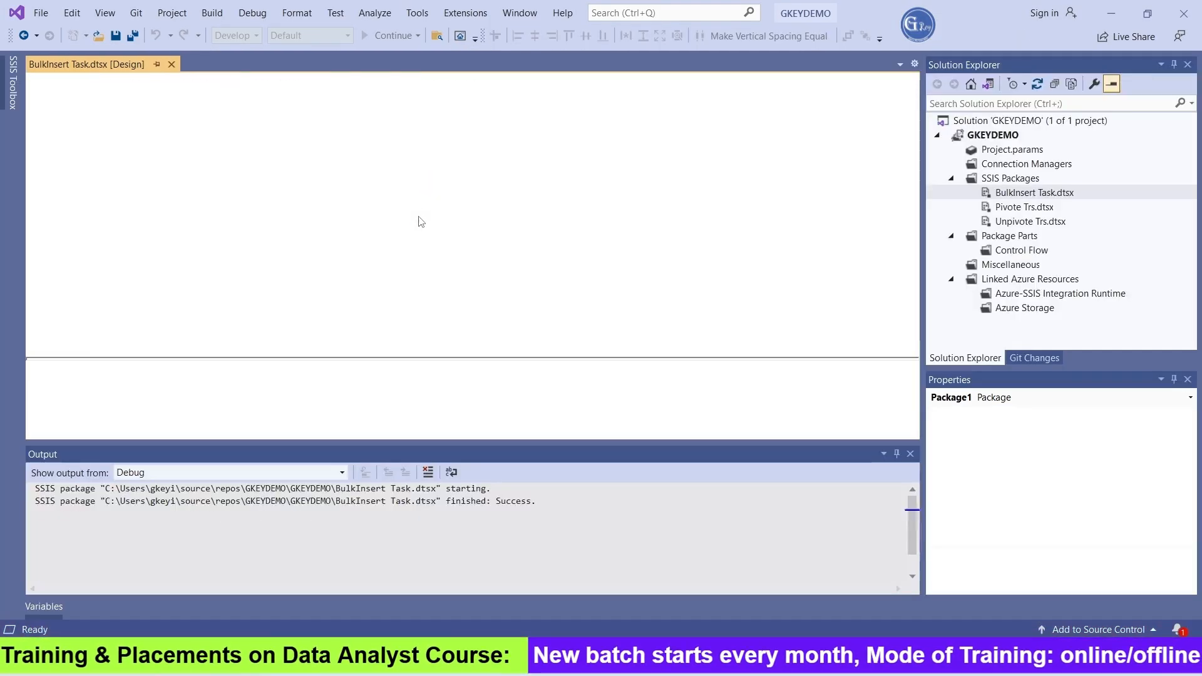
- Examine the Bulk Insert Task's properties, including BatchSize, FirstRow and ForceExecutionResult
{"action": "scroll", "coordinate": [1147, 489], "scroll_direction": "up", "scroll_amount": 4}
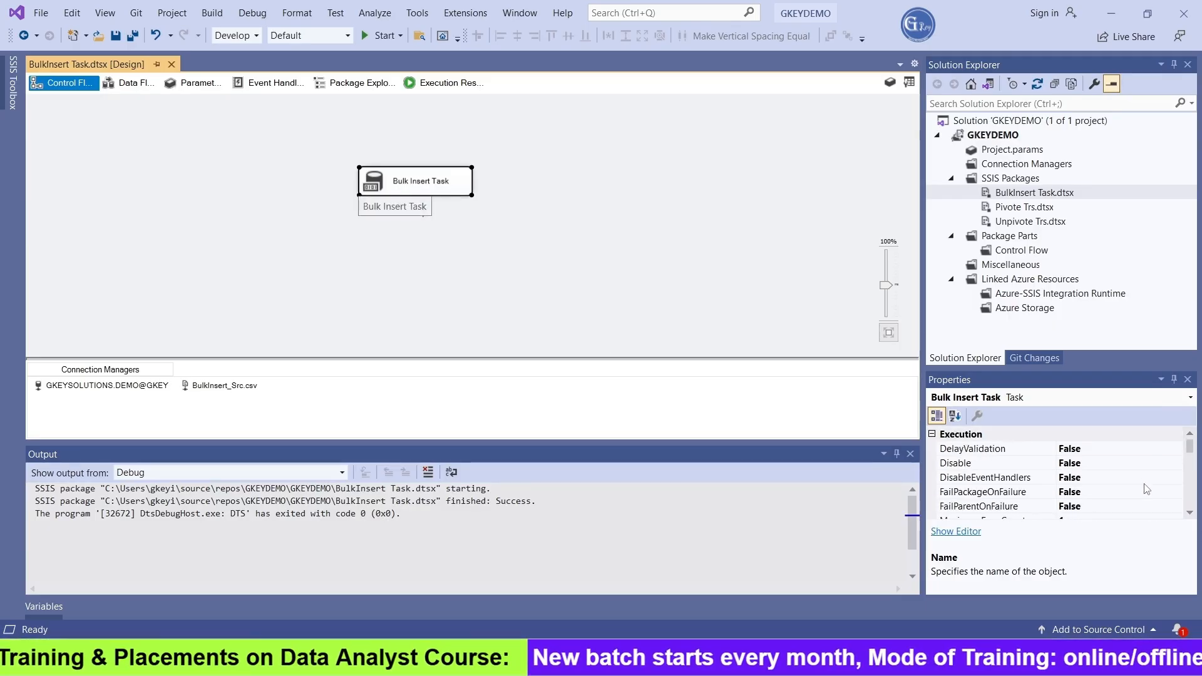
{"action": "scroll", "coordinate": [1147, 488], "scroll_direction": "down", "scroll_amount": 3}
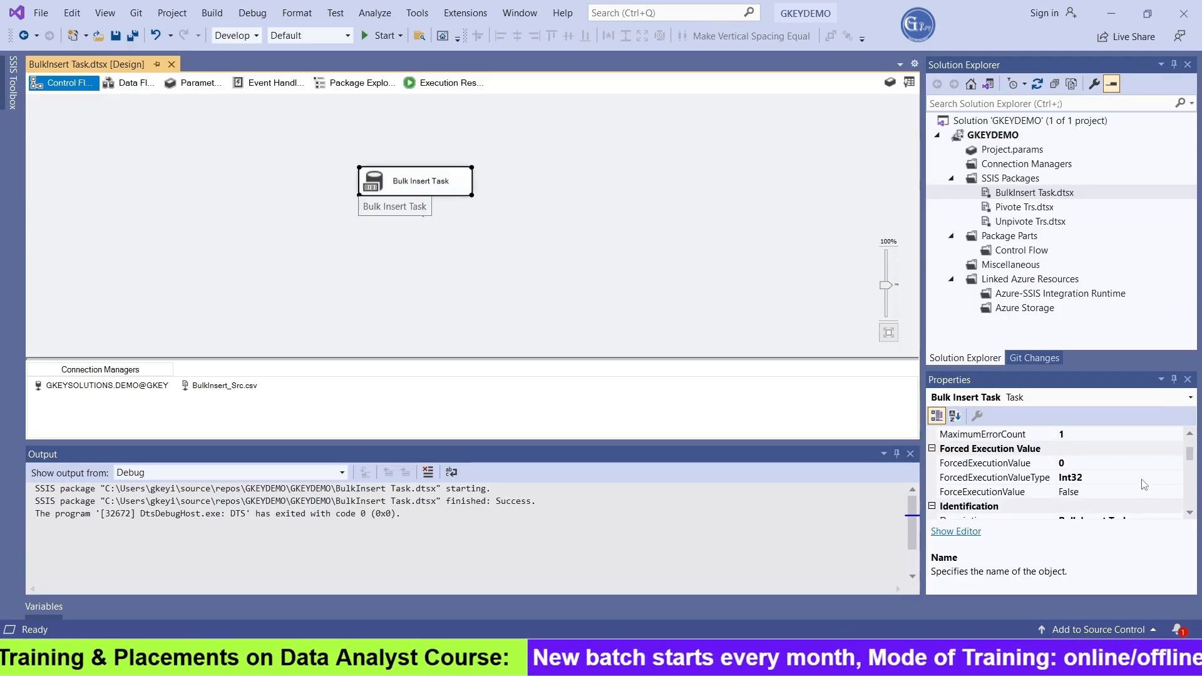
{"action": "scroll", "coordinate": [1145, 483], "scroll_direction": "down", "scroll_amount": 3}
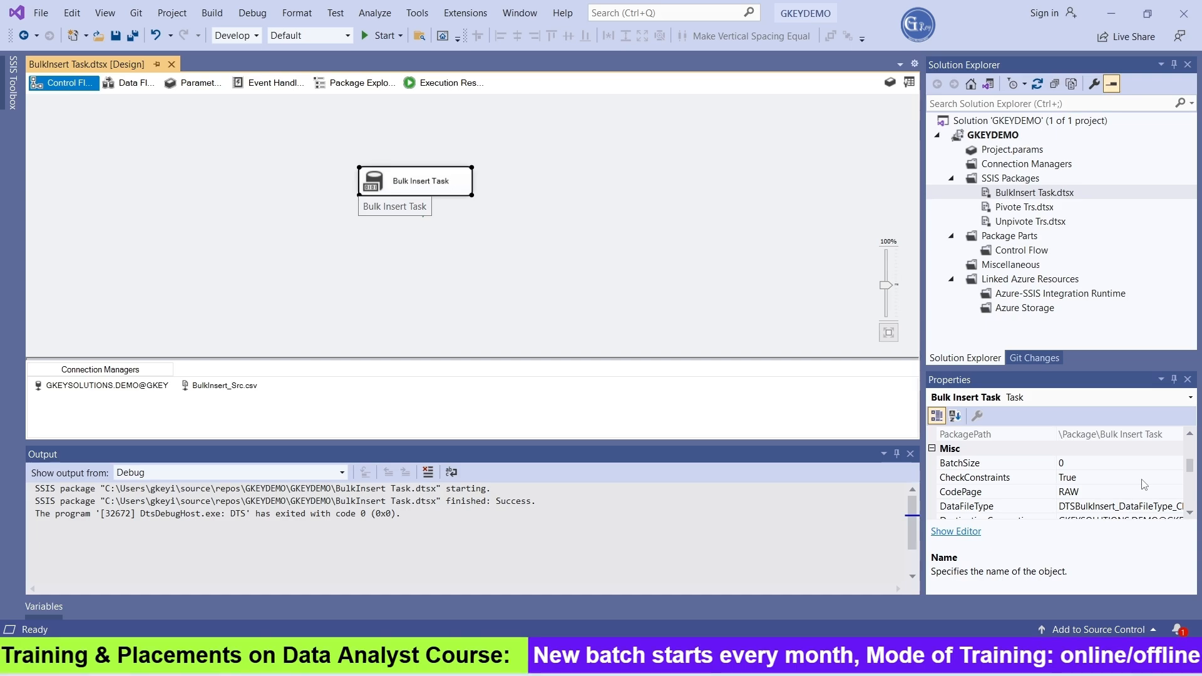
{"action": "left_click", "coordinate": [1097, 466]}
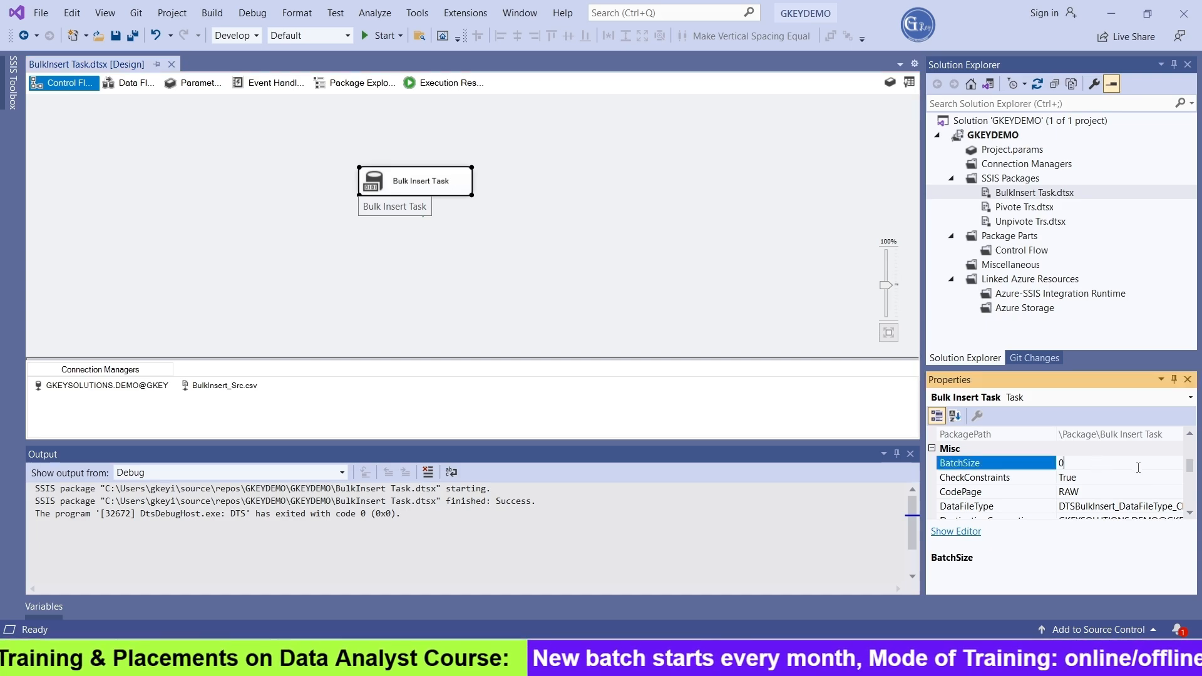
{"action": "scroll", "coordinate": [1120, 471], "scroll_direction": "down", "scroll_amount": 3}
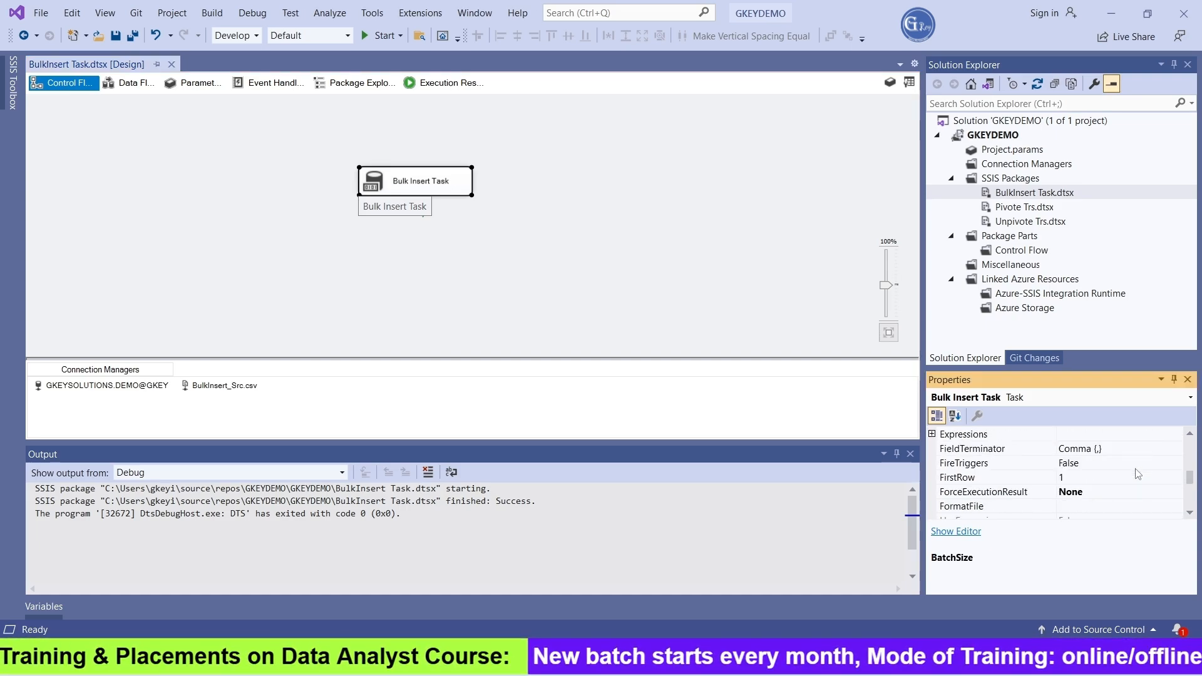
{"action": "left_click", "coordinate": [1080, 478]}
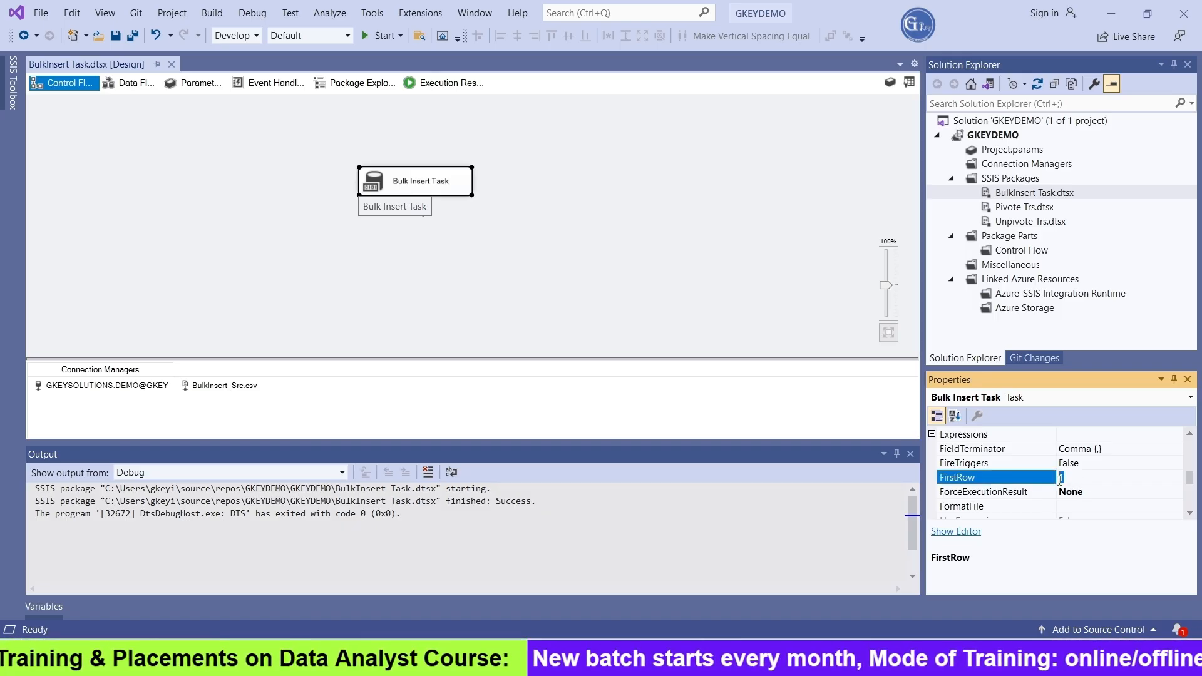
{"action": "left_click", "coordinate": [1079, 492]}
{"action": "left_click", "coordinate": [1077, 479]}
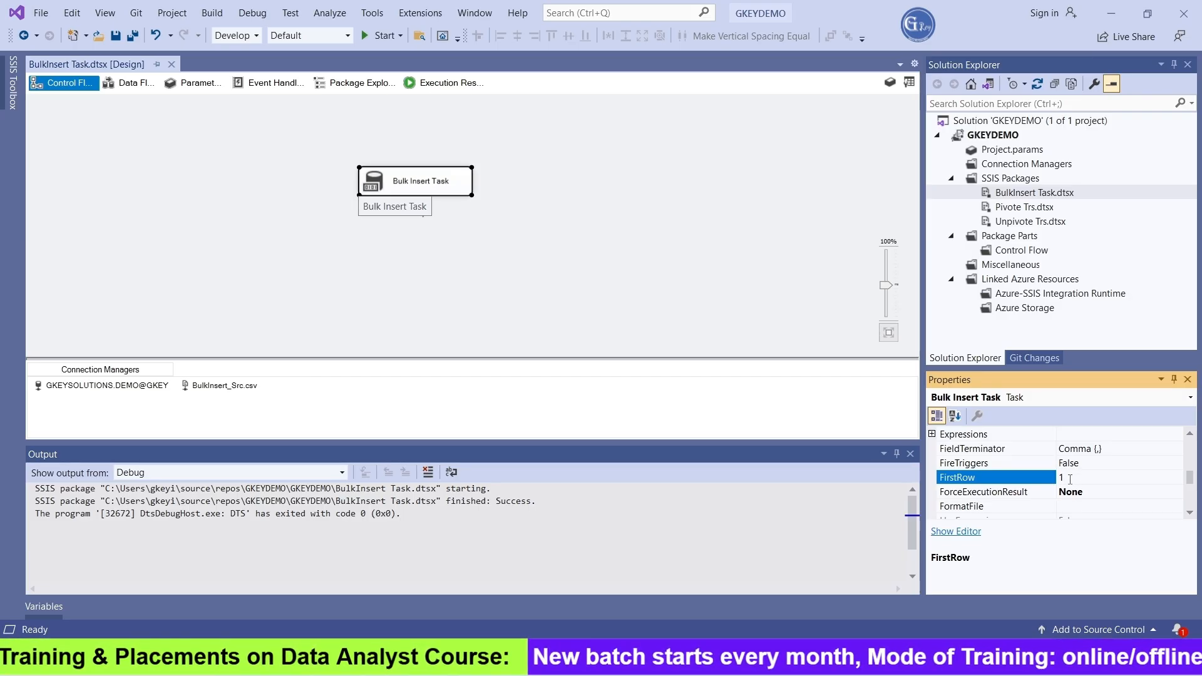
{"action": "scroll", "coordinate": [1161, 474], "scroll_direction": "down", "scroll_amount": 3}
{"action": "scroll", "coordinate": [1073, 488], "scroll_direction": "up", "scroll_amount": 10}
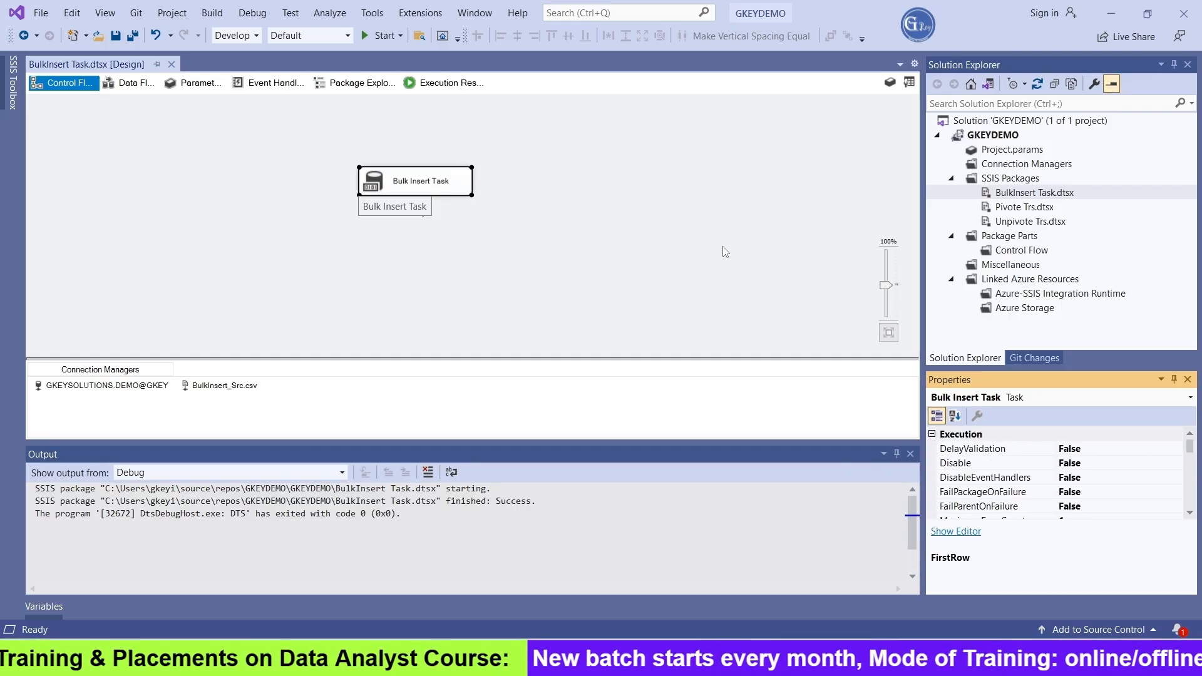
- Close the Output window and move the Bulk Insert Task slightly lower on the control flow canvas
{"action": "left_click", "coordinate": [910, 454]}
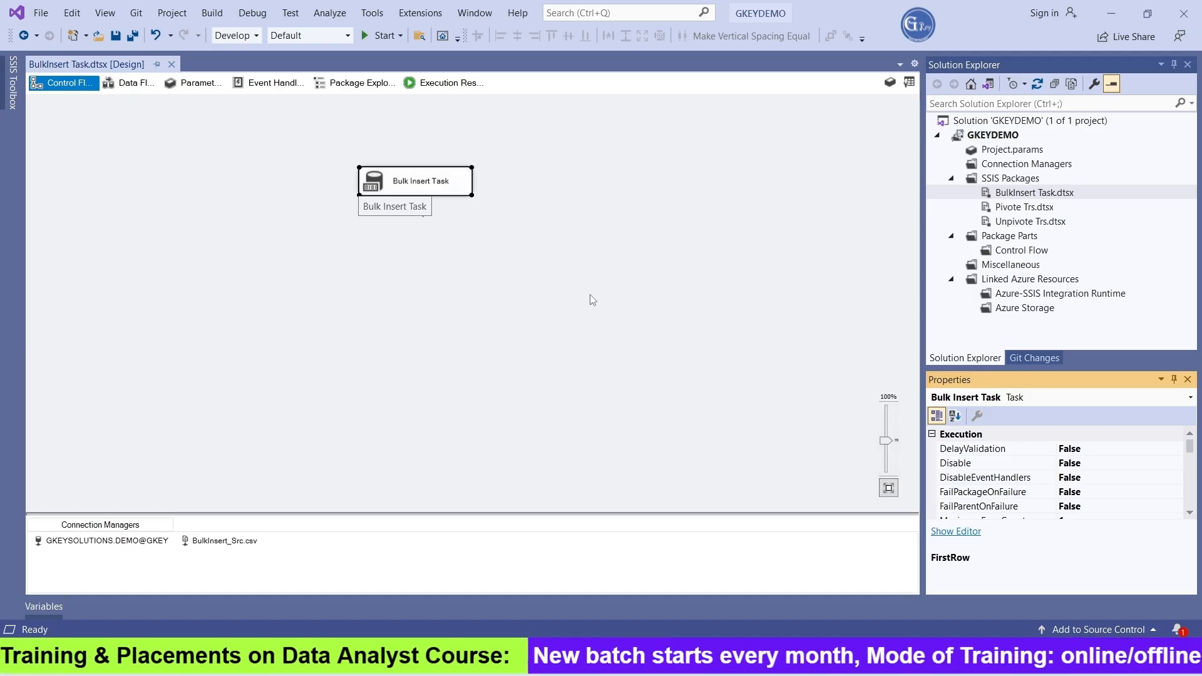
{"action": "left_click", "coordinate": [590, 300]}
{"action": "left_click_drag", "start_coordinate": [429, 233], "coordinate": [429, 232]}
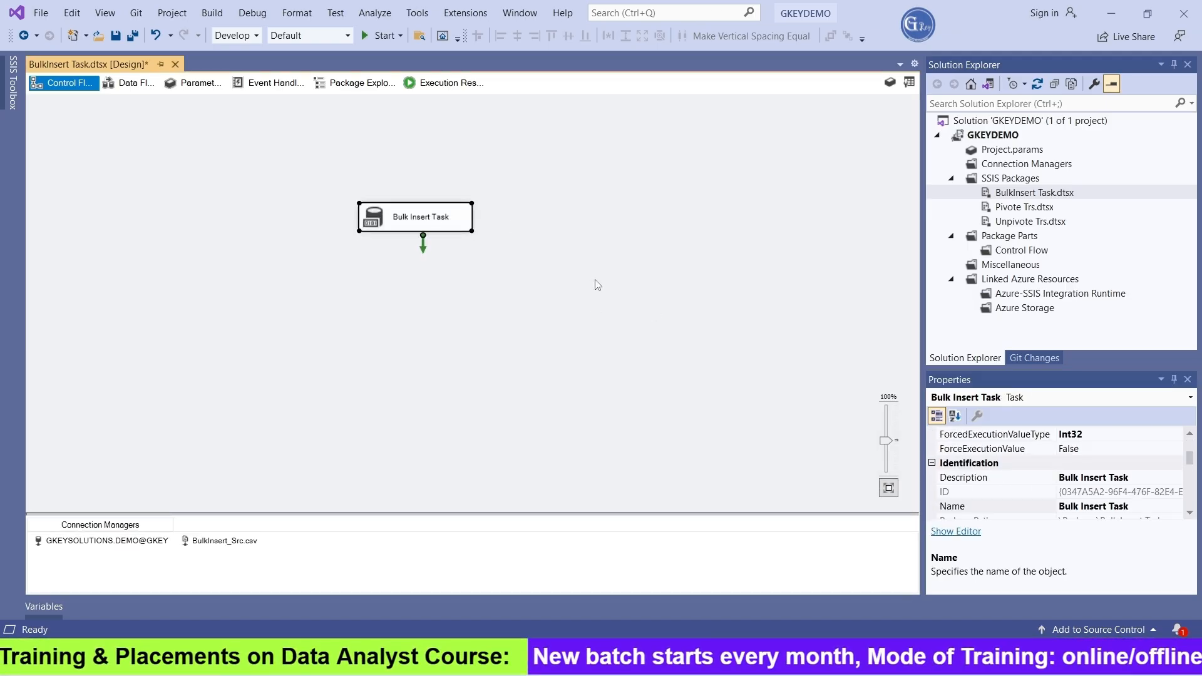